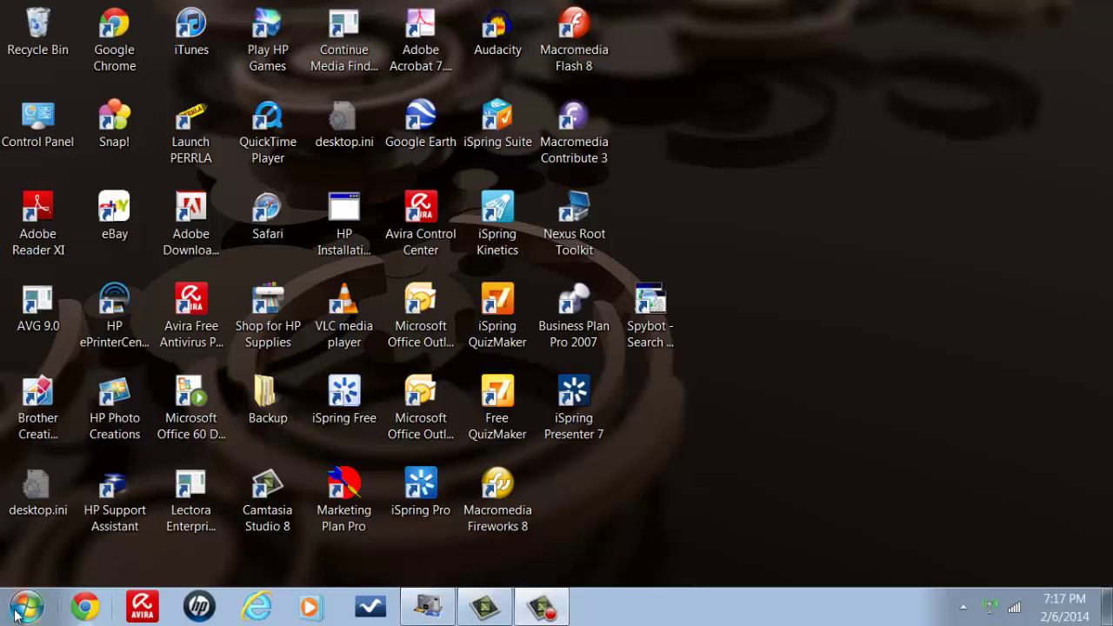
Step: Open Computer from the Start menu and select Removable Disk (F:) to see its 3.01 GB free of 3.72 GB
click(15, 614)
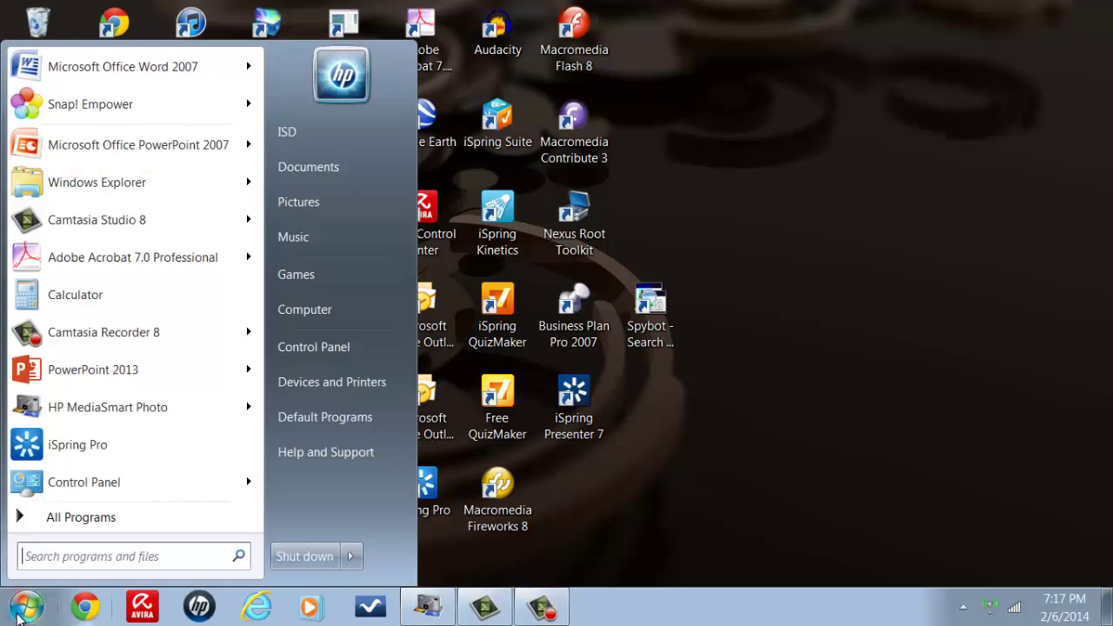
click(304, 315)
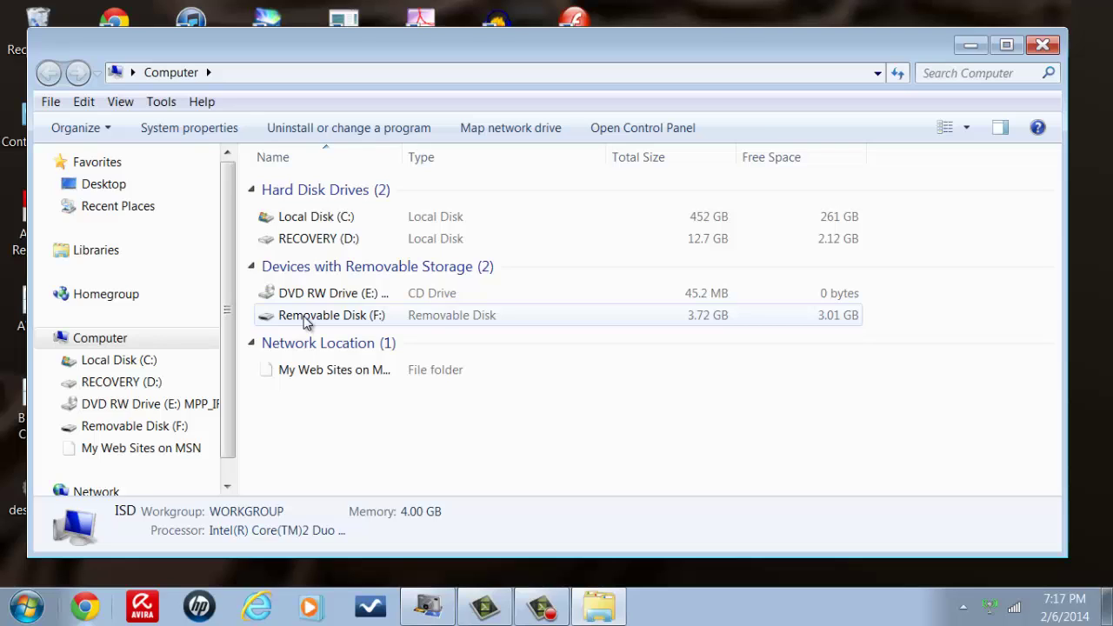
click(306, 317)
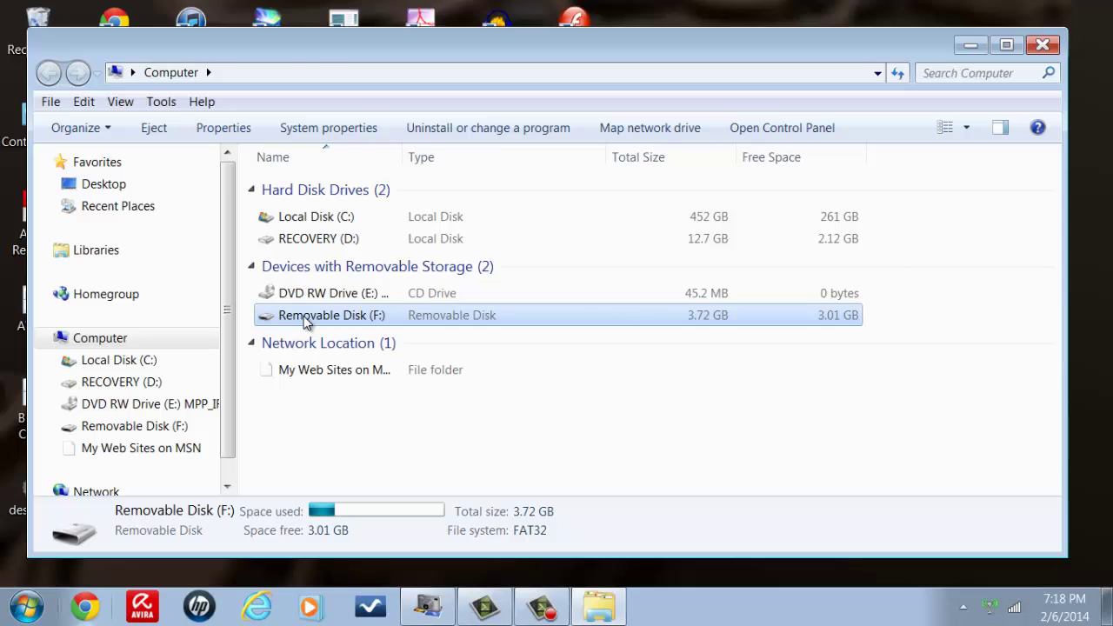
Step: Open Removable Disk (F:), scroll the file list and open KLCBrandingPPS.ppsx
double_click(313, 316)
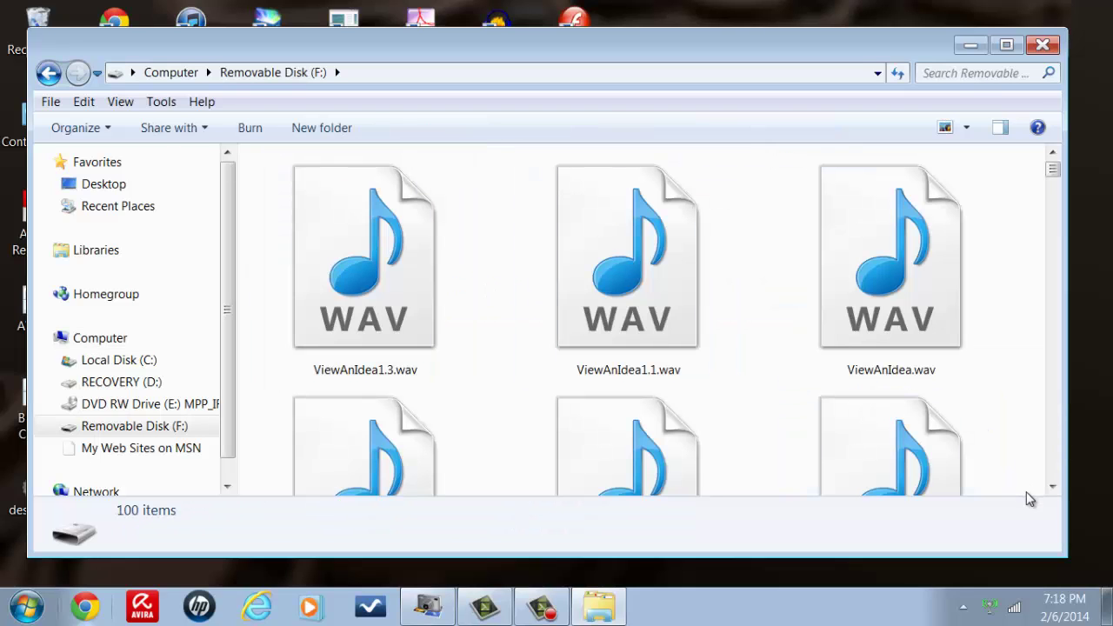
click(1051, 486)
click(1052, 487)
click(1052, 487)
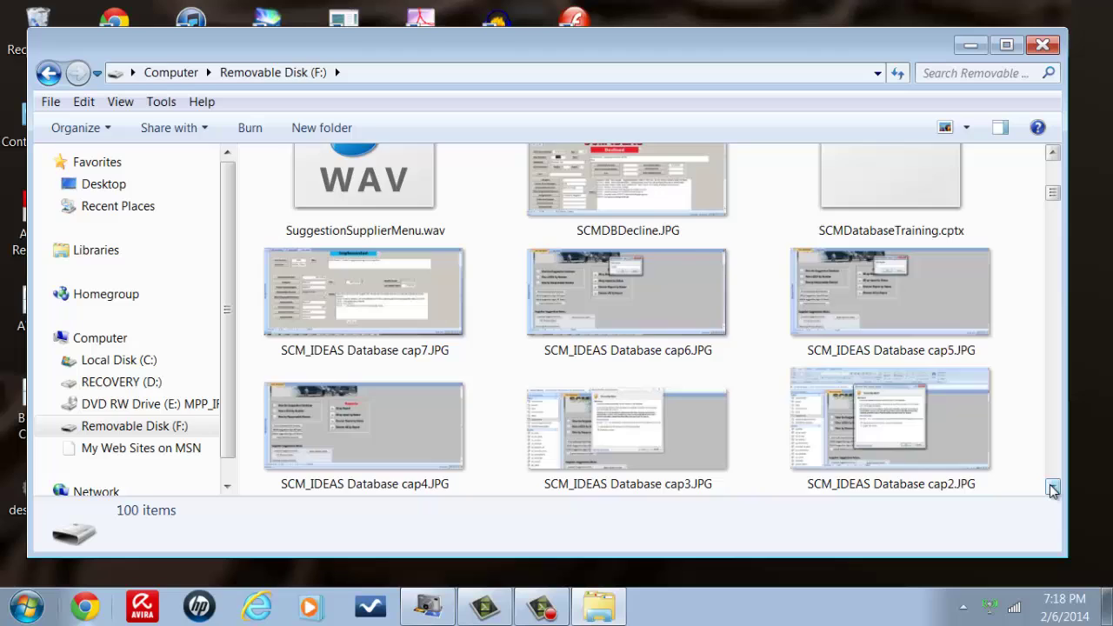
click(1051, 487)
click(1051, 487)
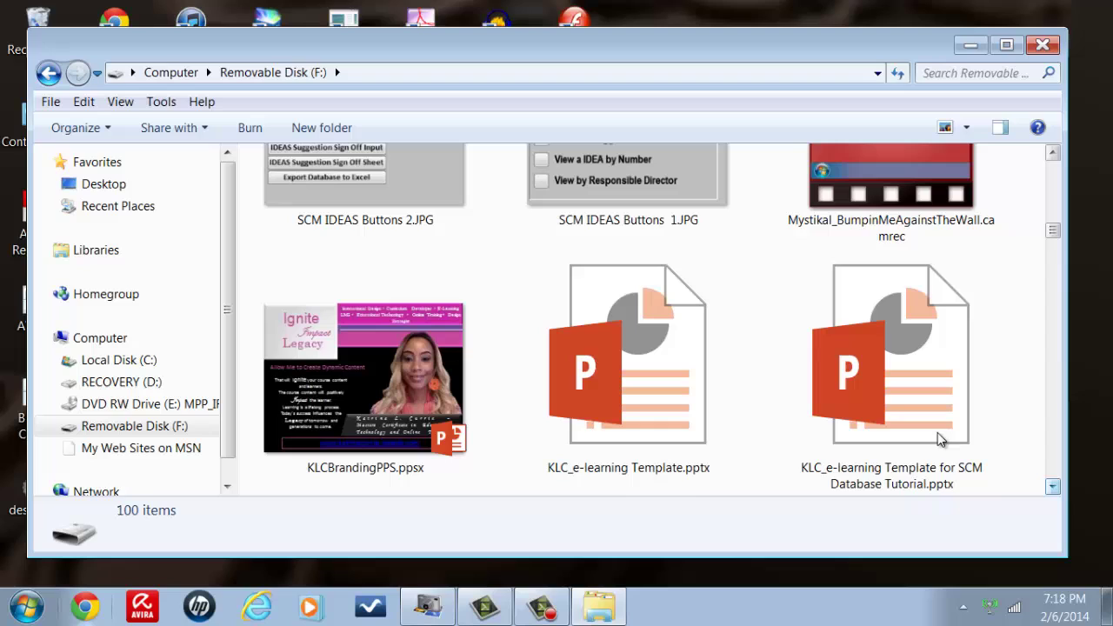
double_click(432, 386)
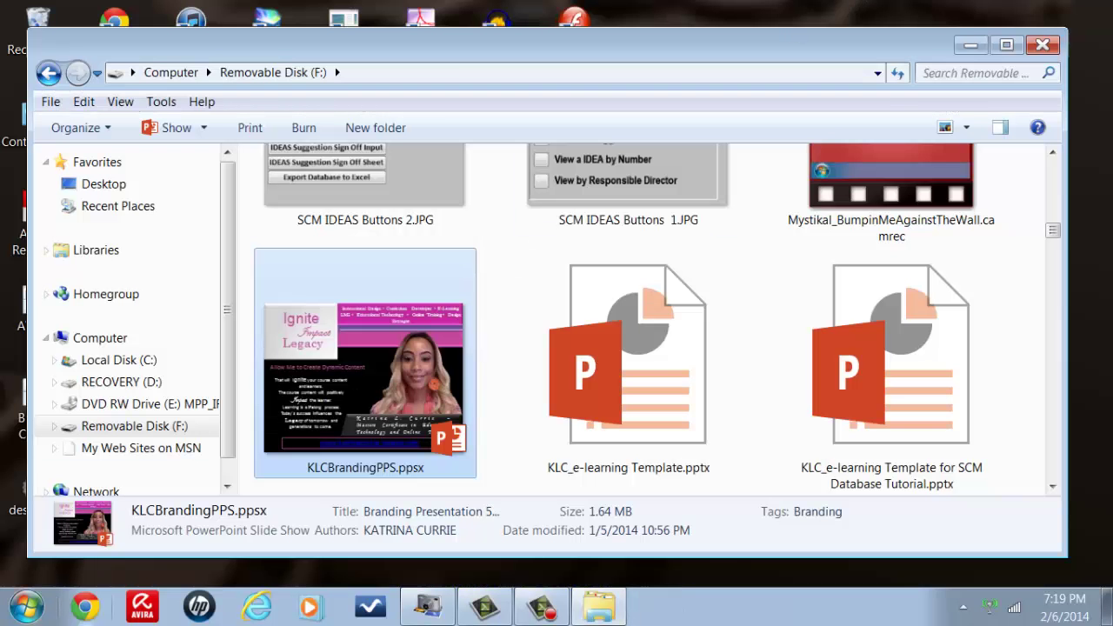
Step: Start iSpring Pro from the Start menu and launch PowerPoint from its welcome window
click(26, 606)
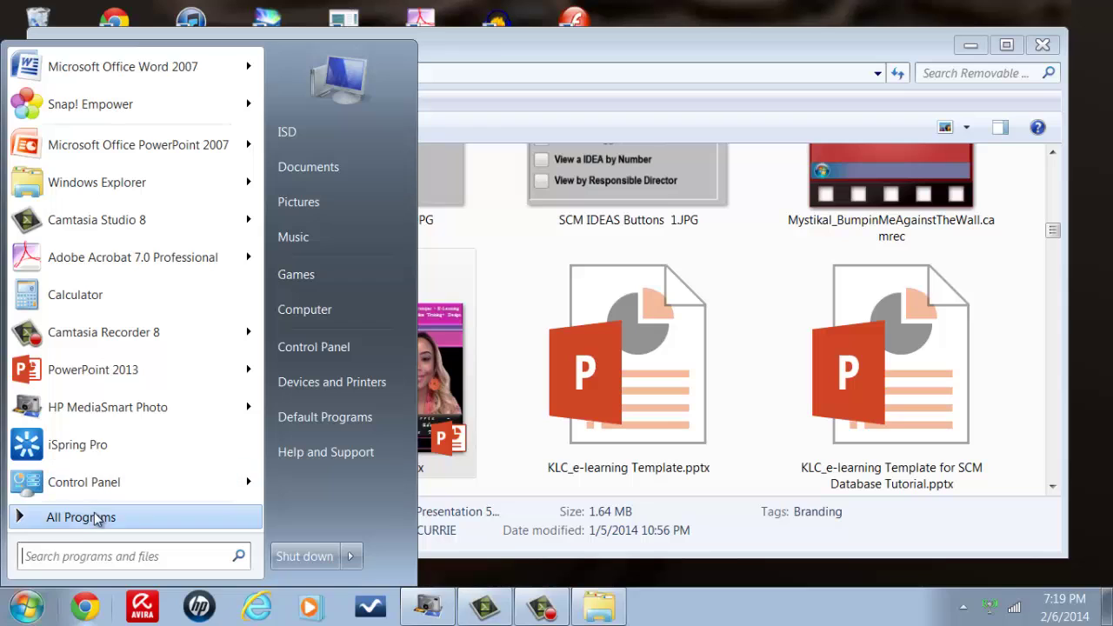
click(78, 444)
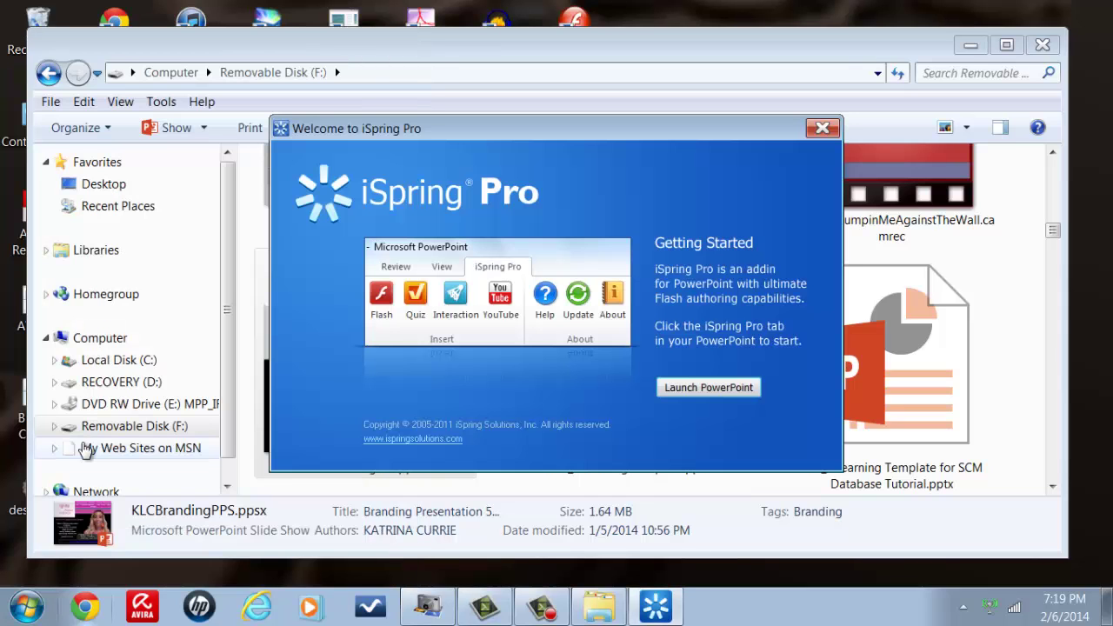
click(669, 390)
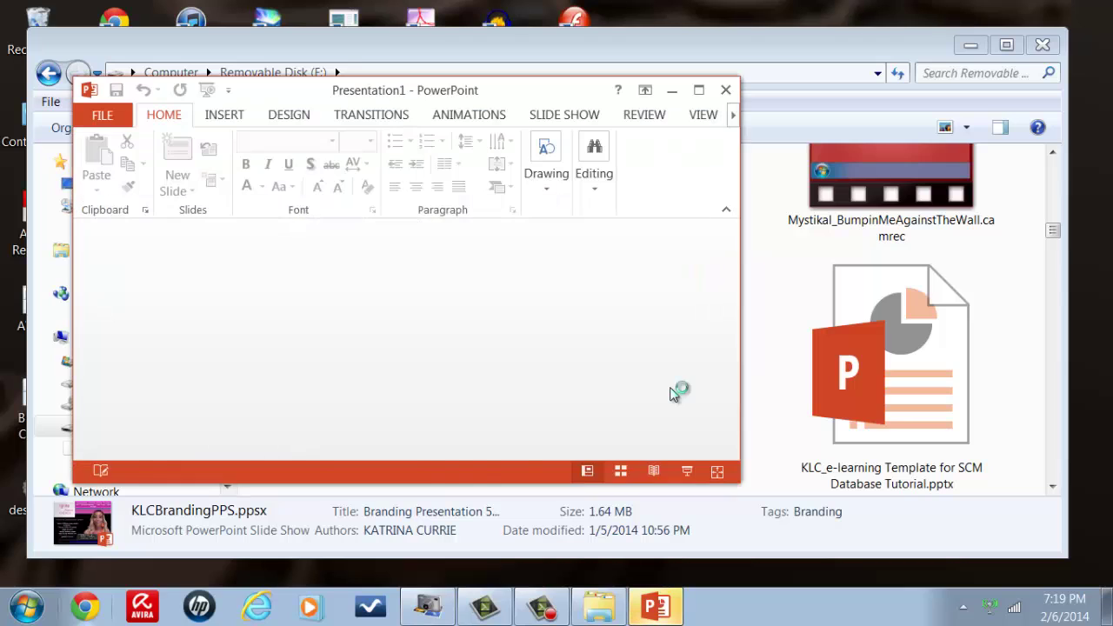
Step: Dismiss the Camtasia add-in message and close the Camtasia Getting Started Guide
click(682, 93)
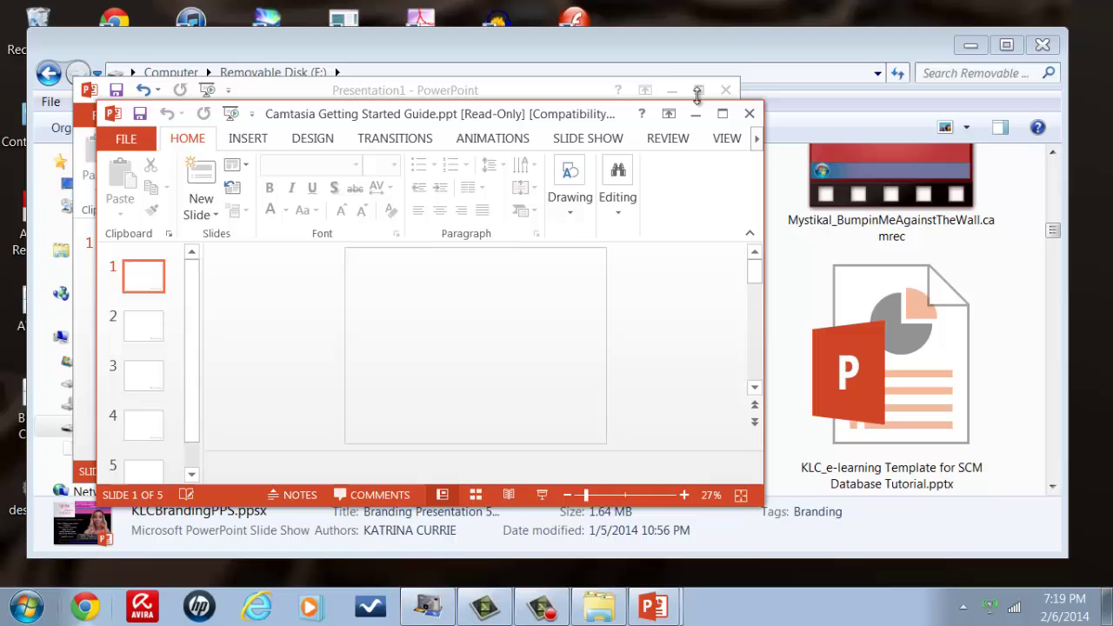
click(720, 118)
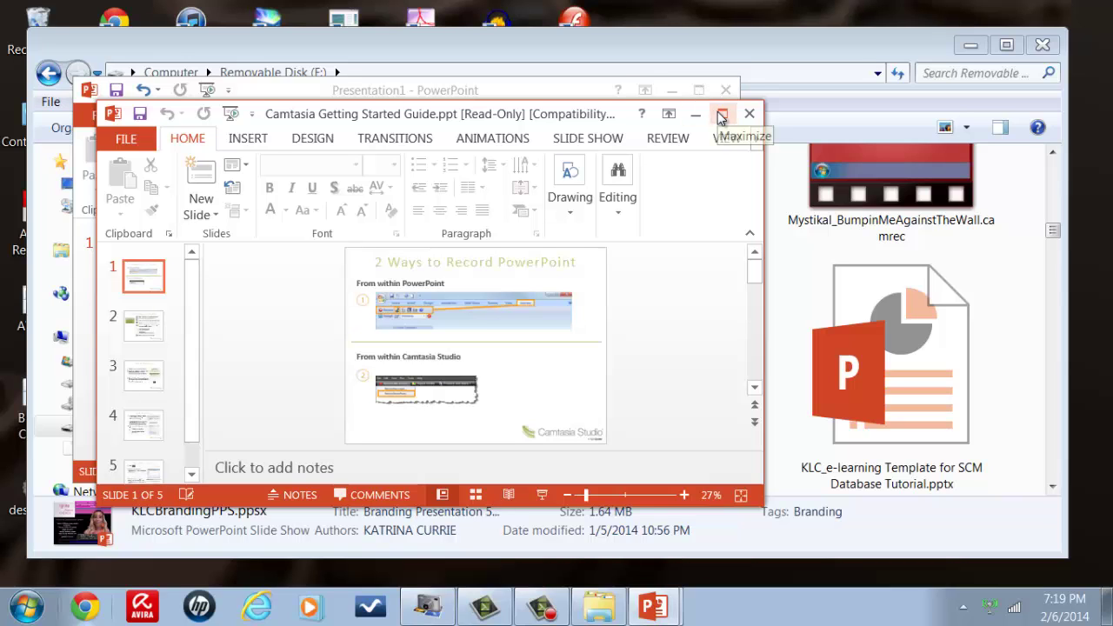
click(748, 114)
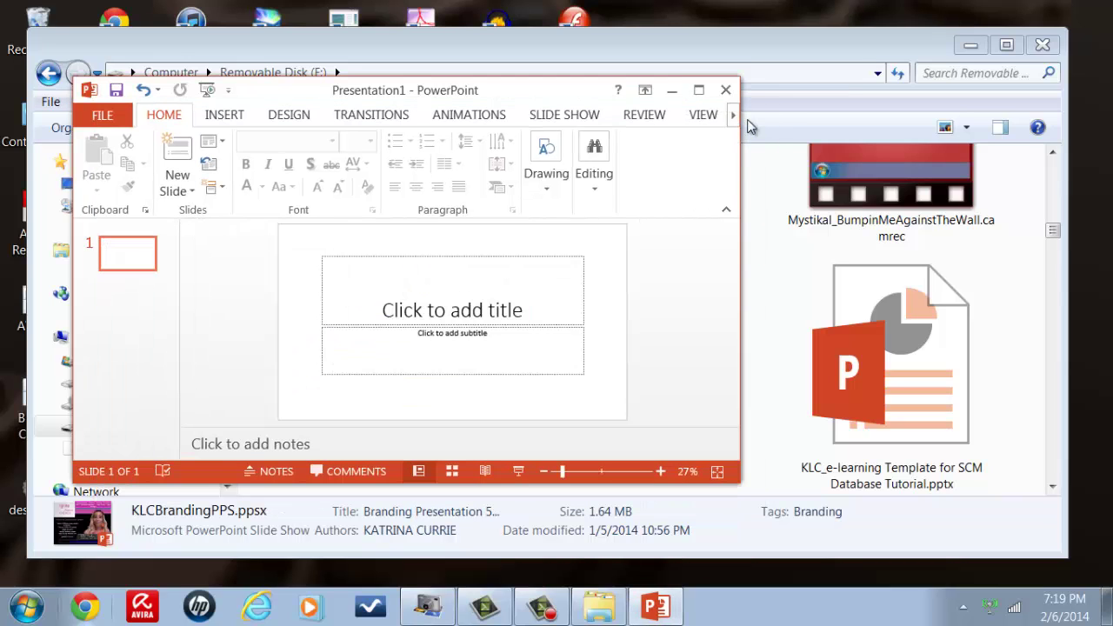
Step: Maximize Presentation1 and browse the F: drive from File > Open
click(693, 94)
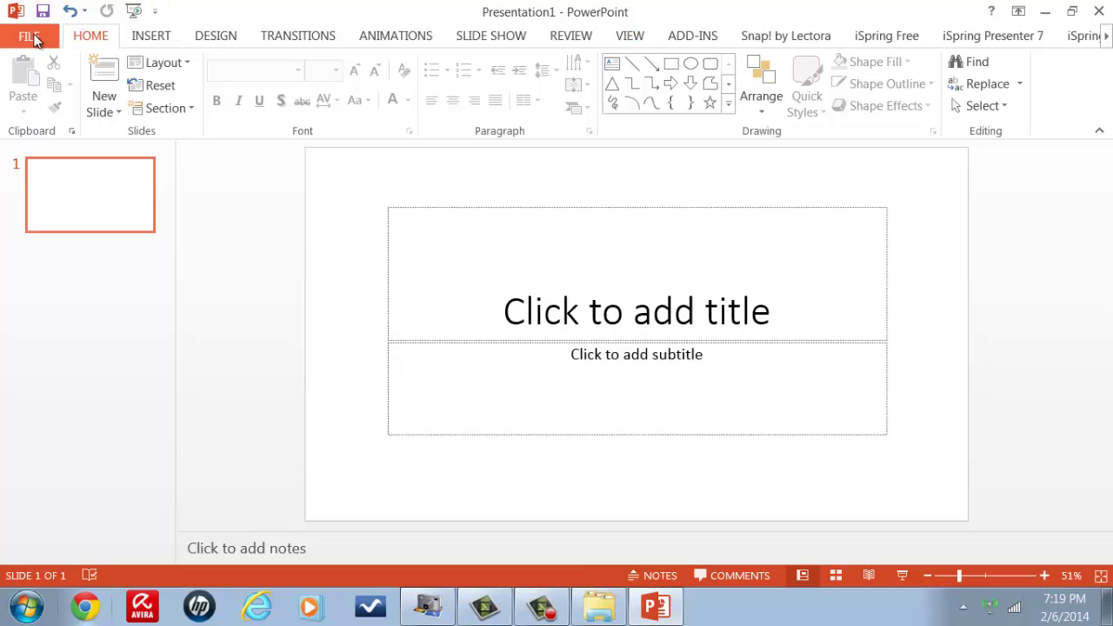
click(32, 38)
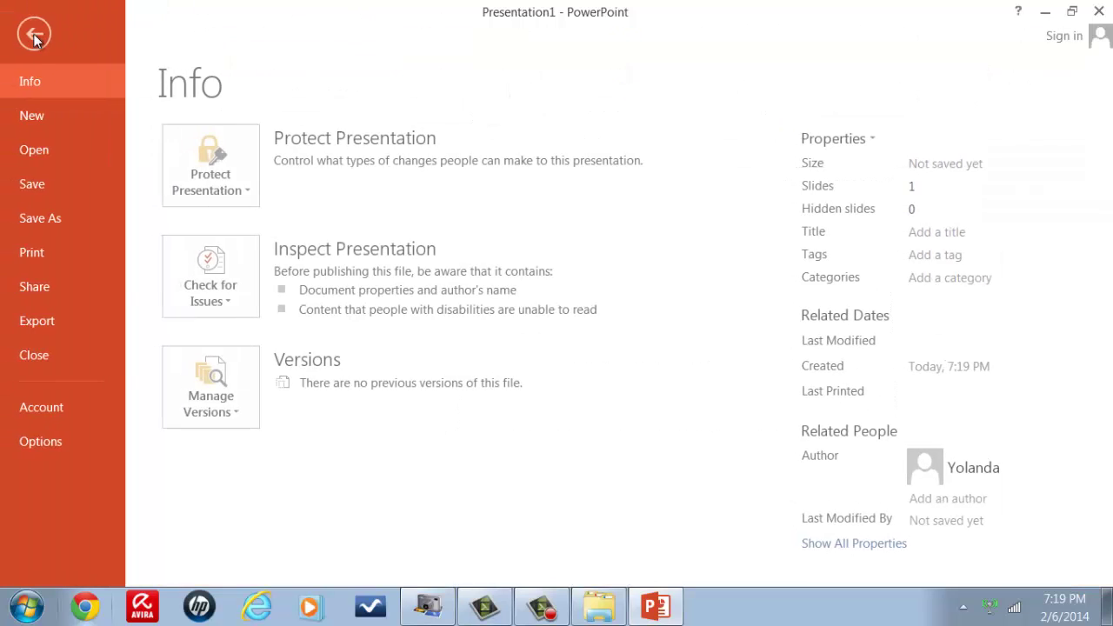
click(37, 155)
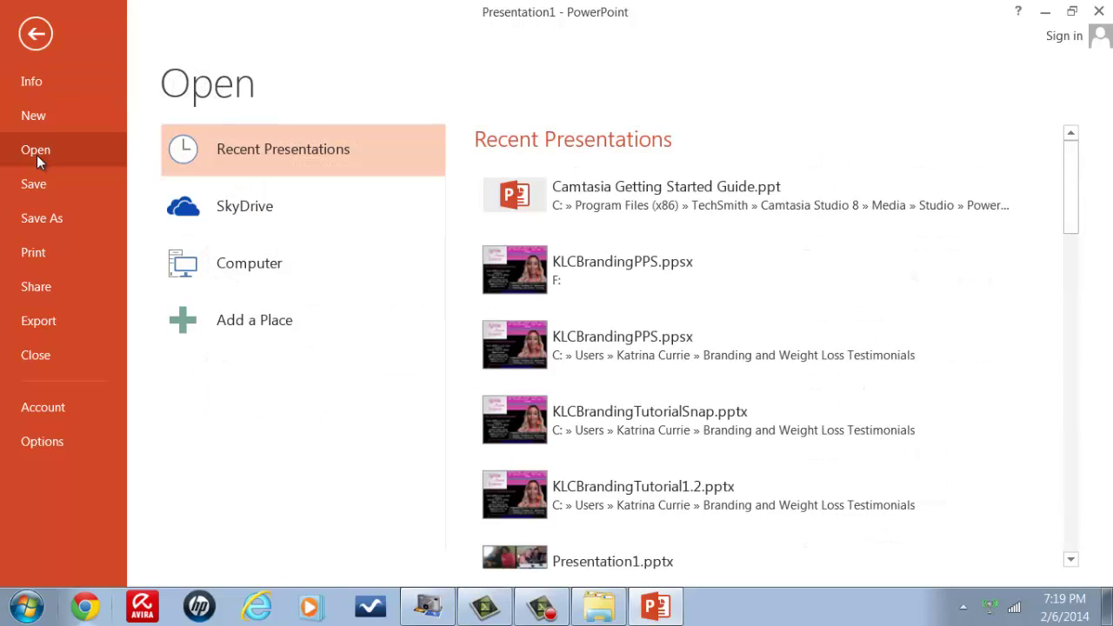
click(207, 274)
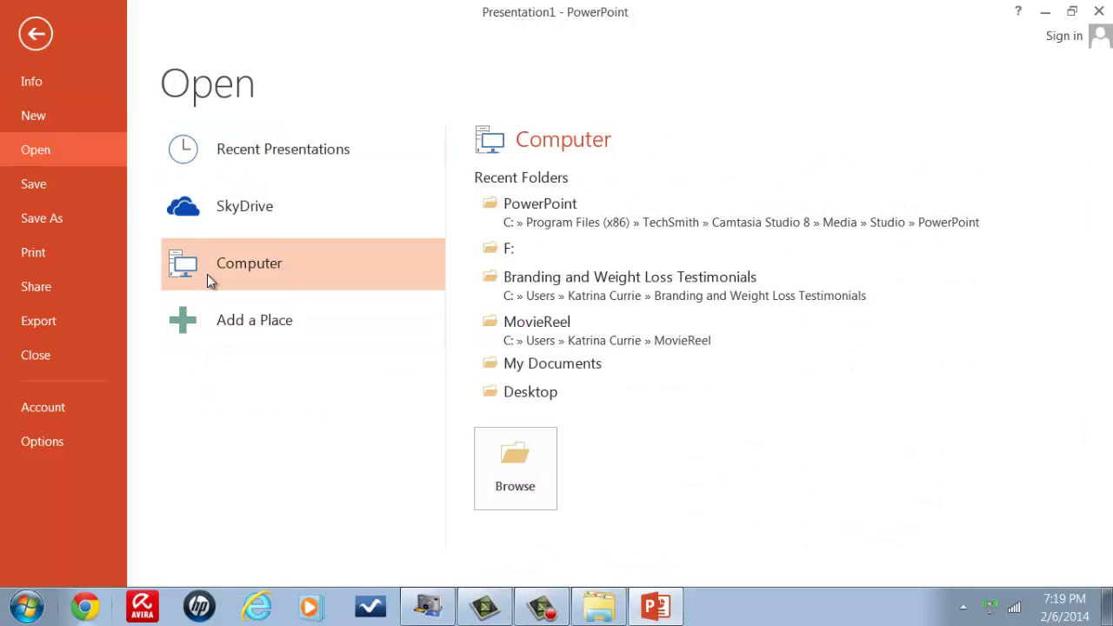
click(509, 250)
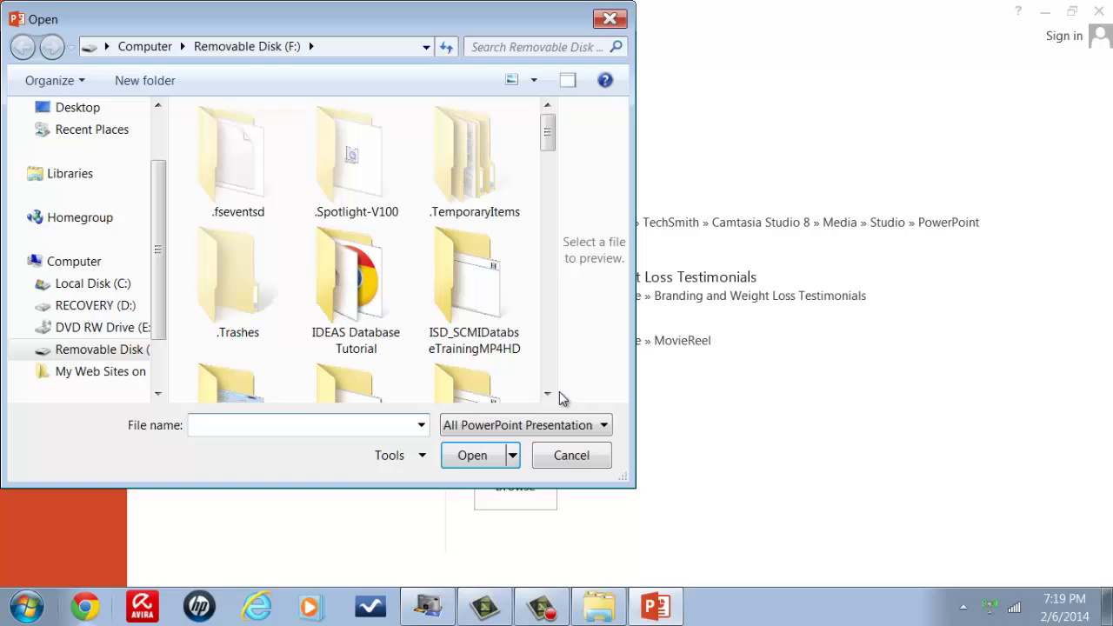
Step: Scroll down the F: file list and open KLCBrandingPPS.ppsx for editing
click(546, 394)
click(547, 393)
click(547, 394)
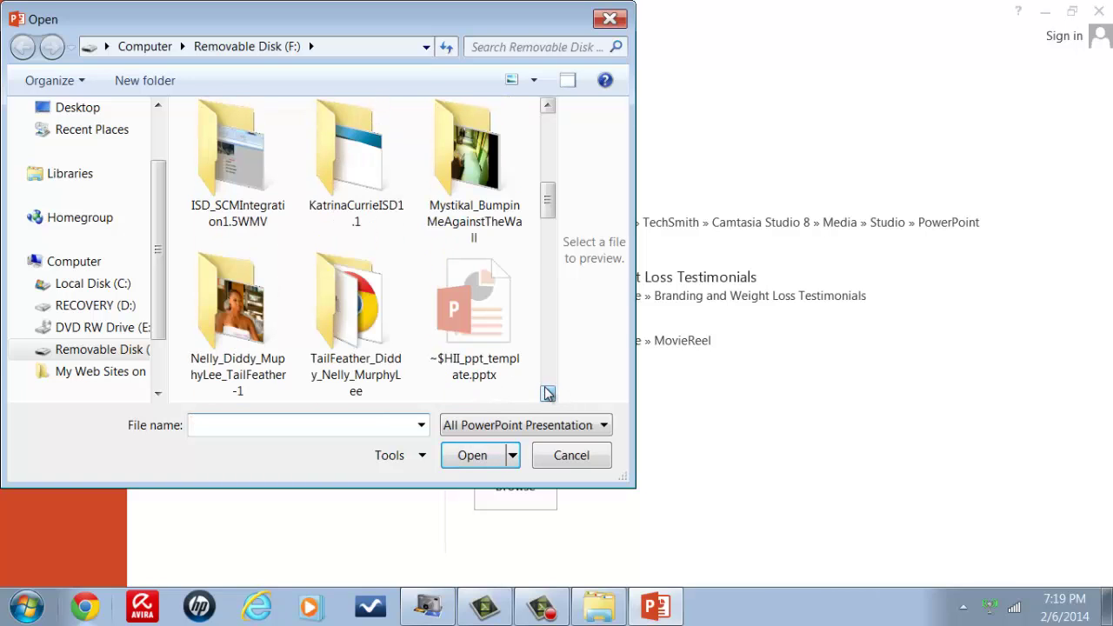
click(547, 394)
click(548, 394)
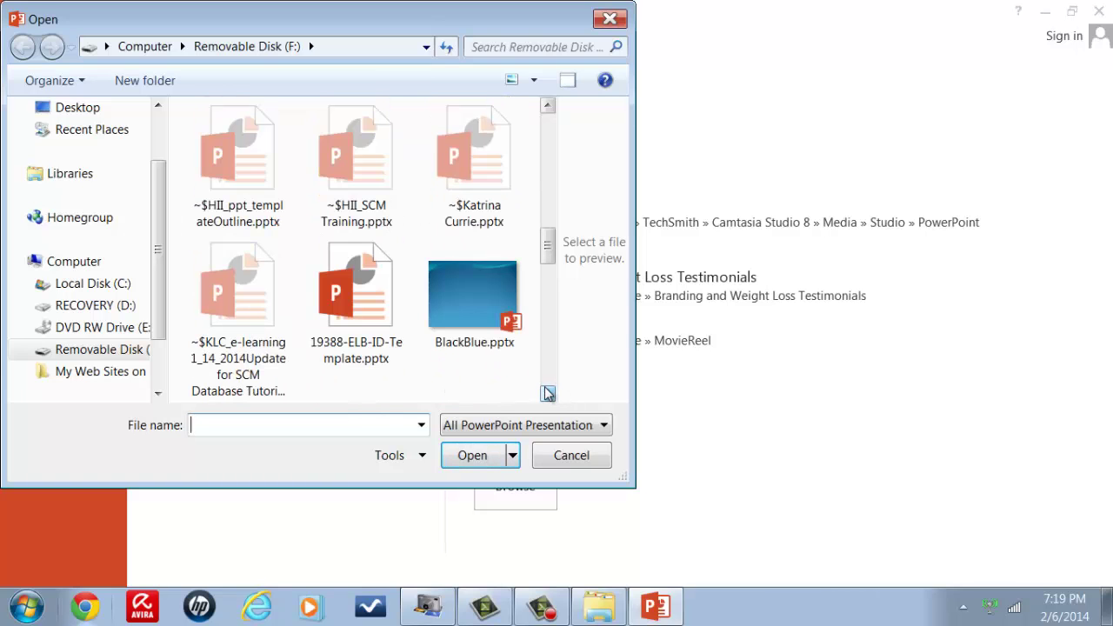
click(547, 394)
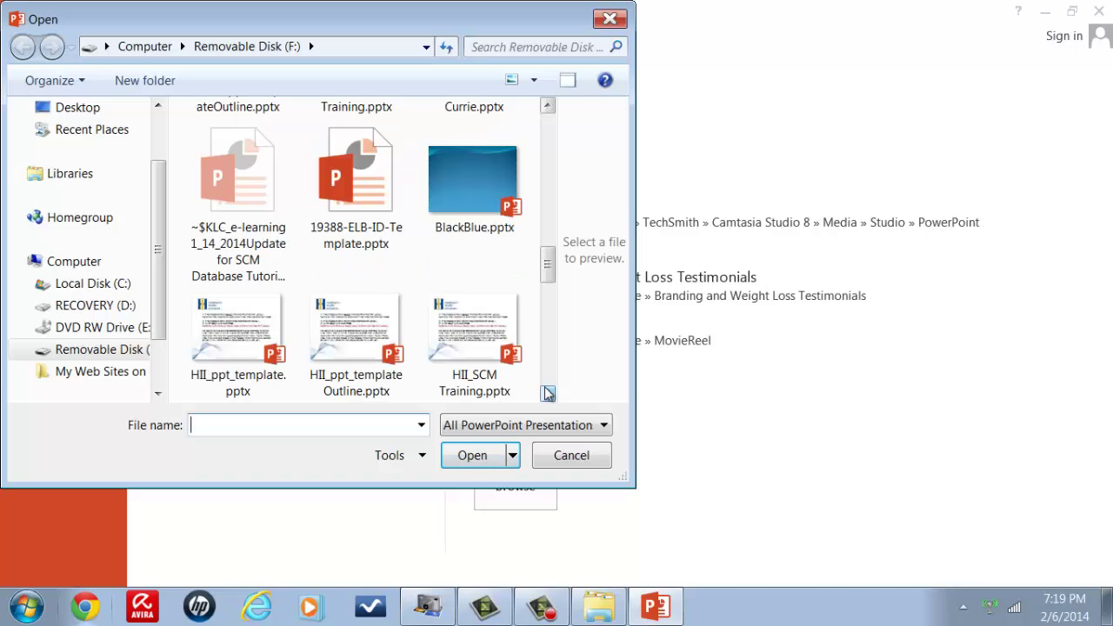
click(548, 393)
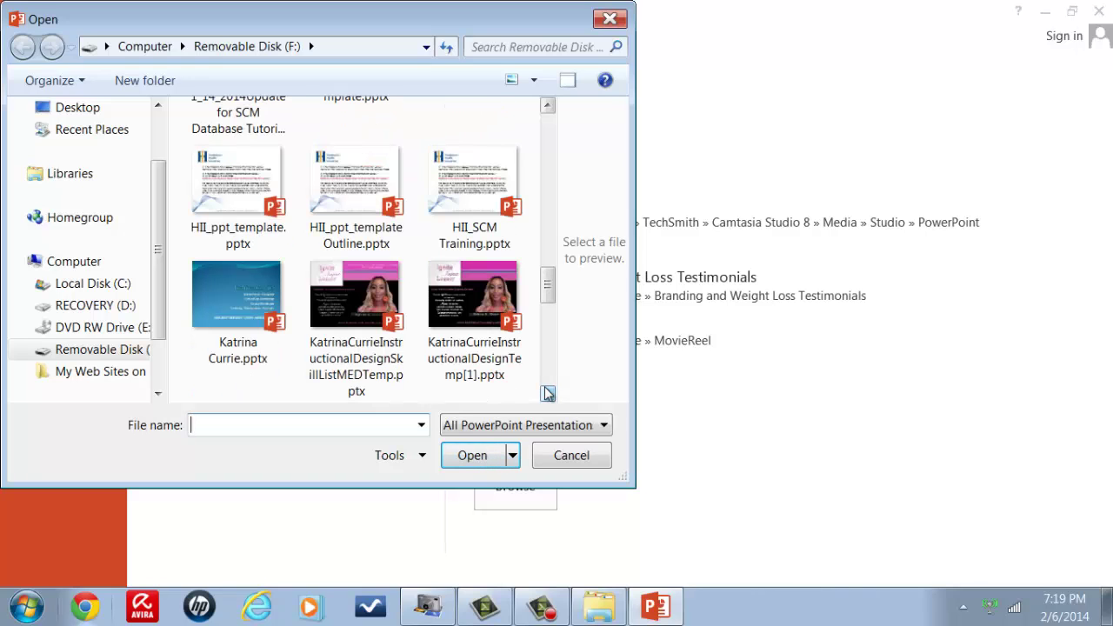
click(548, 394)
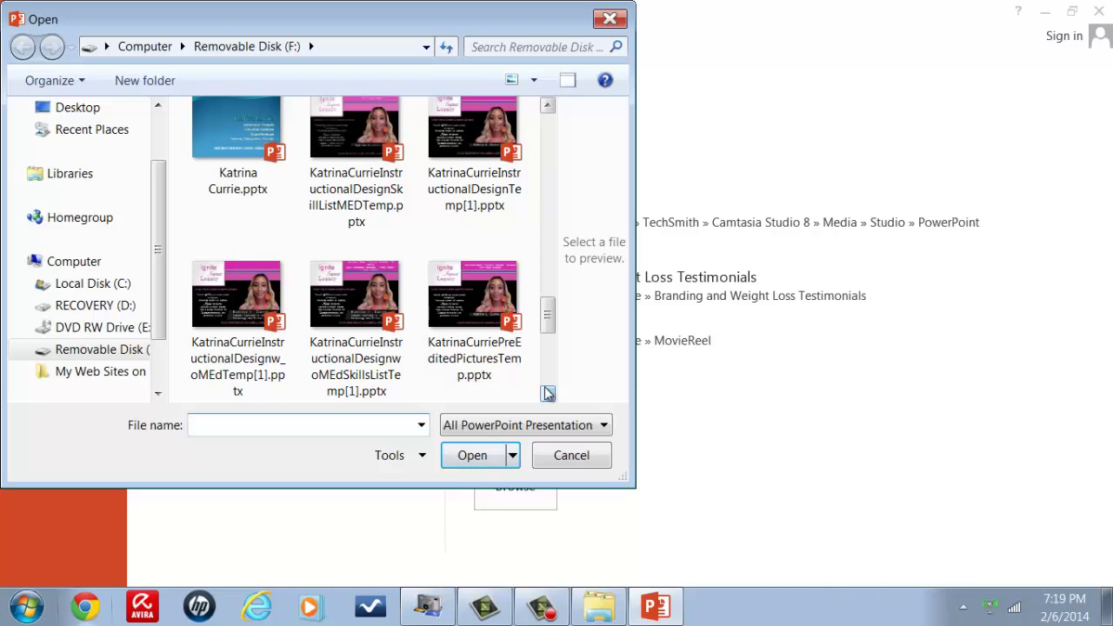
click(547, 393)
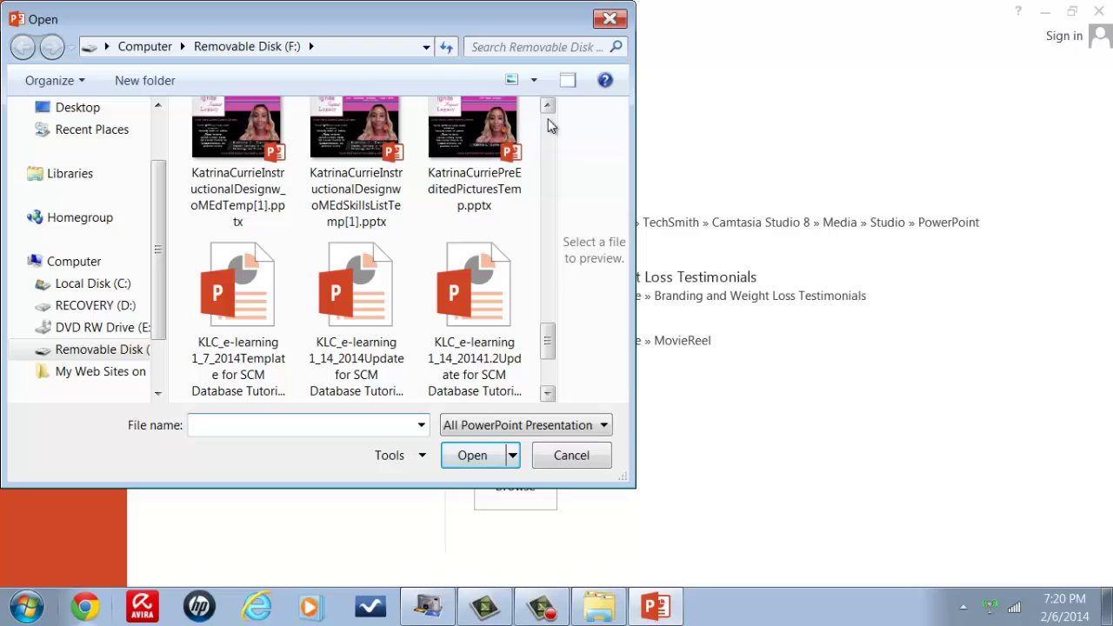
click(548, 121)
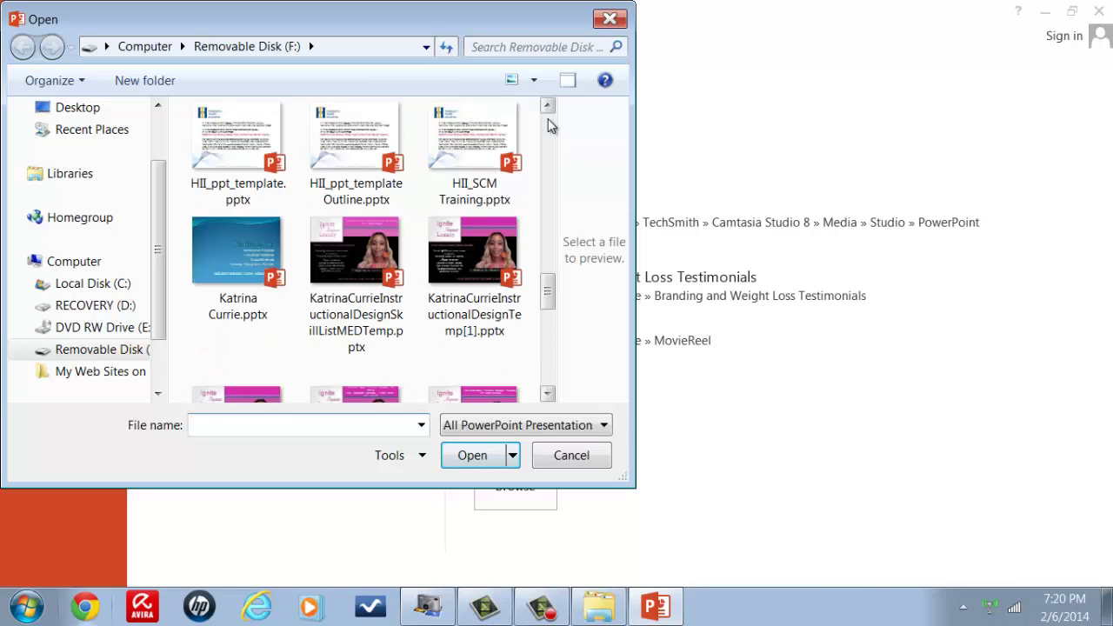
scroll(548, 126, up, 5)
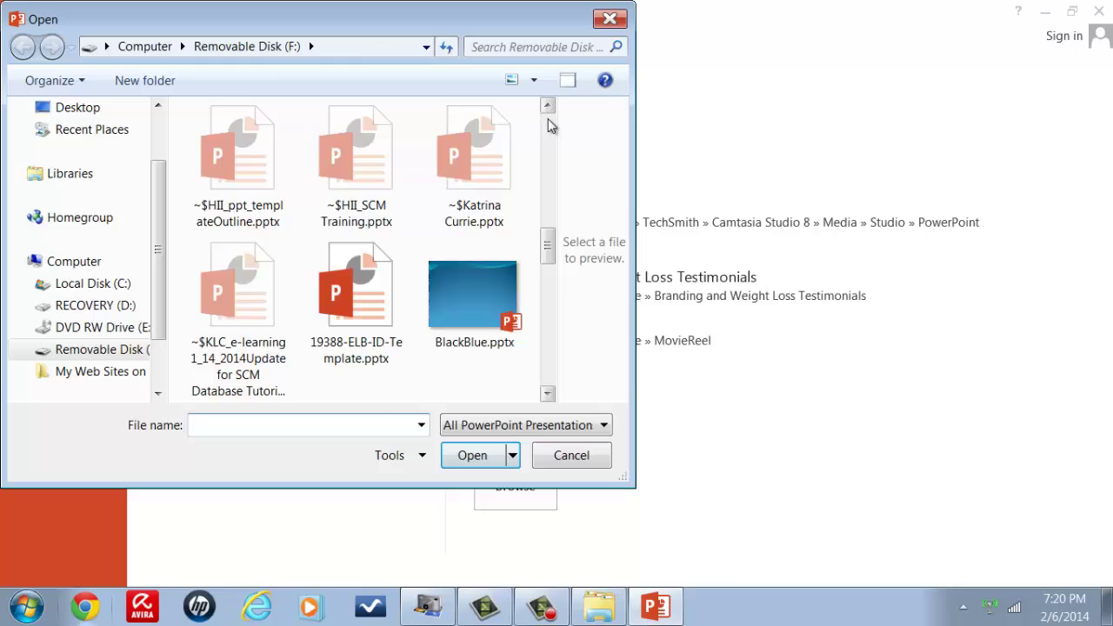
scroll(548, 336, down, 1)
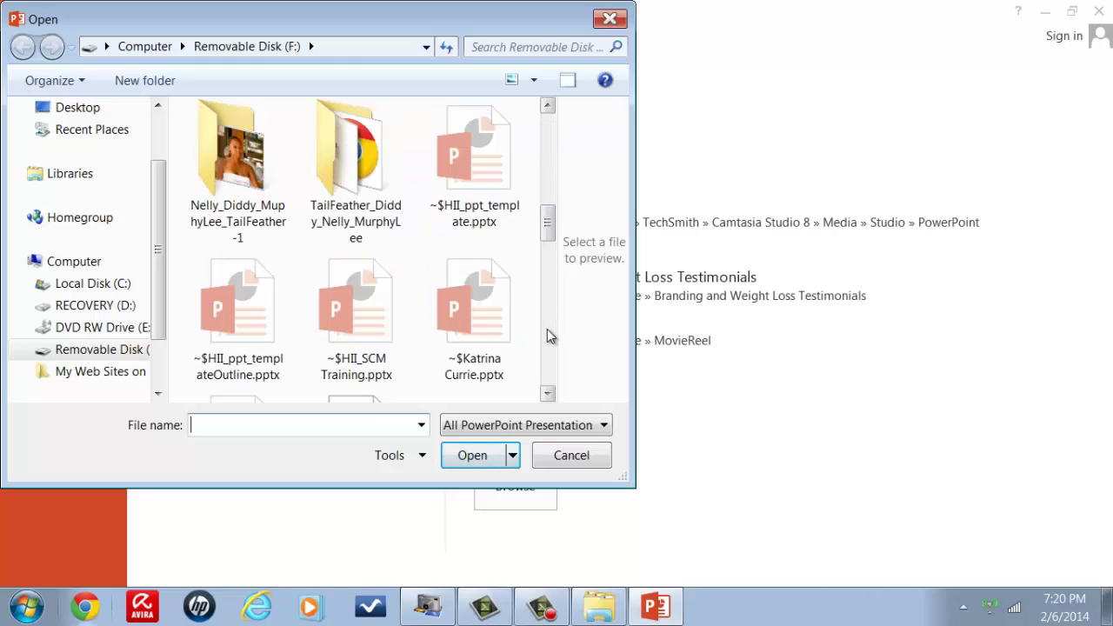
click(548, 336)
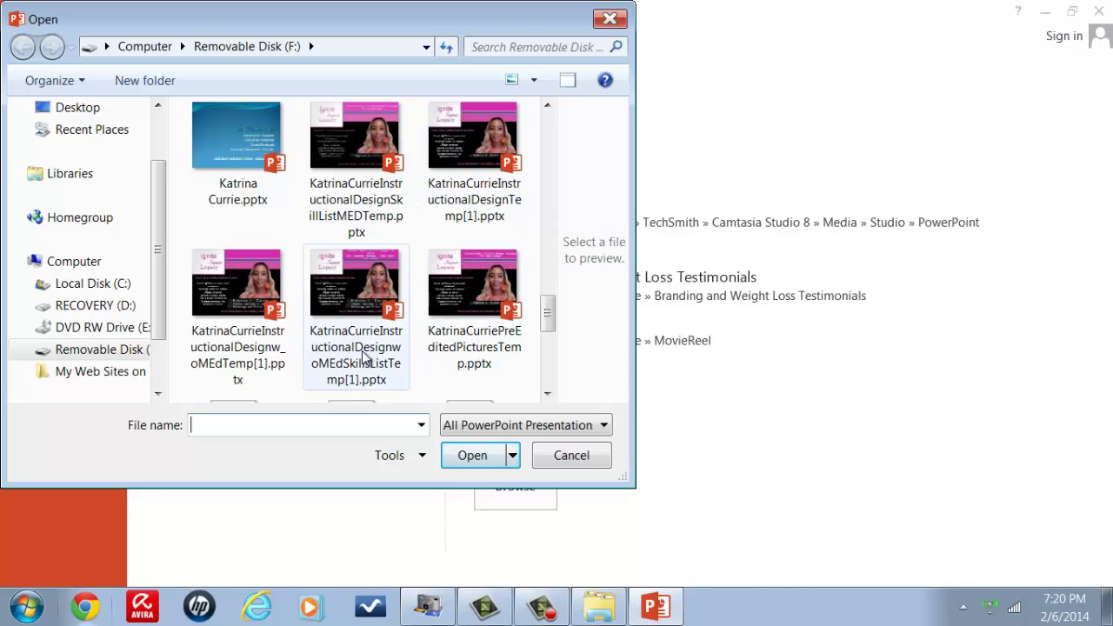
click(547, 394)
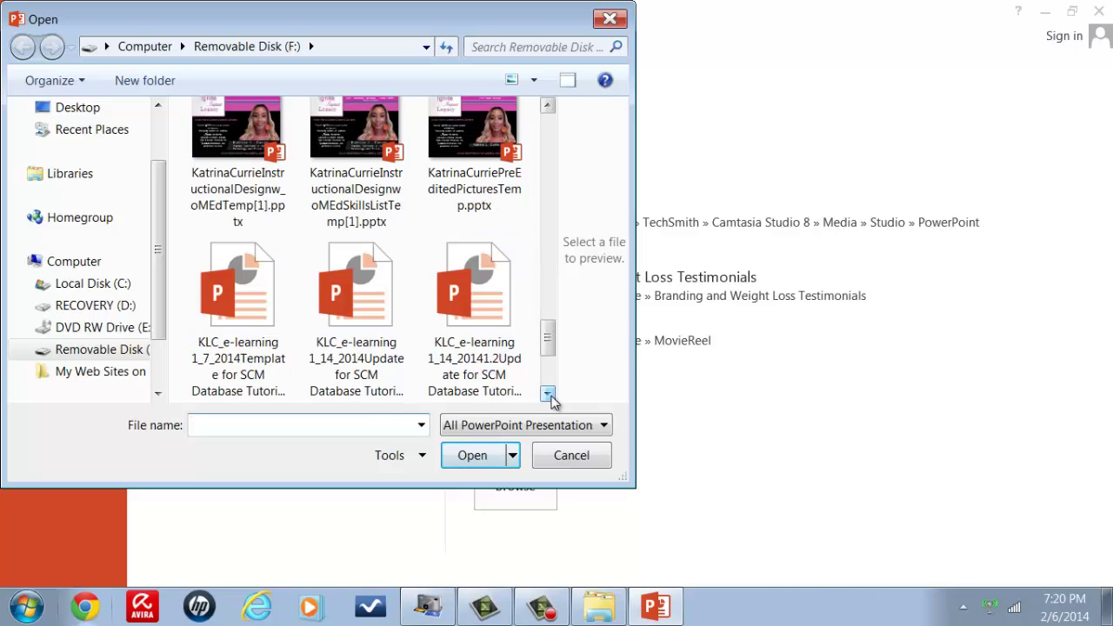
click(548, 394)
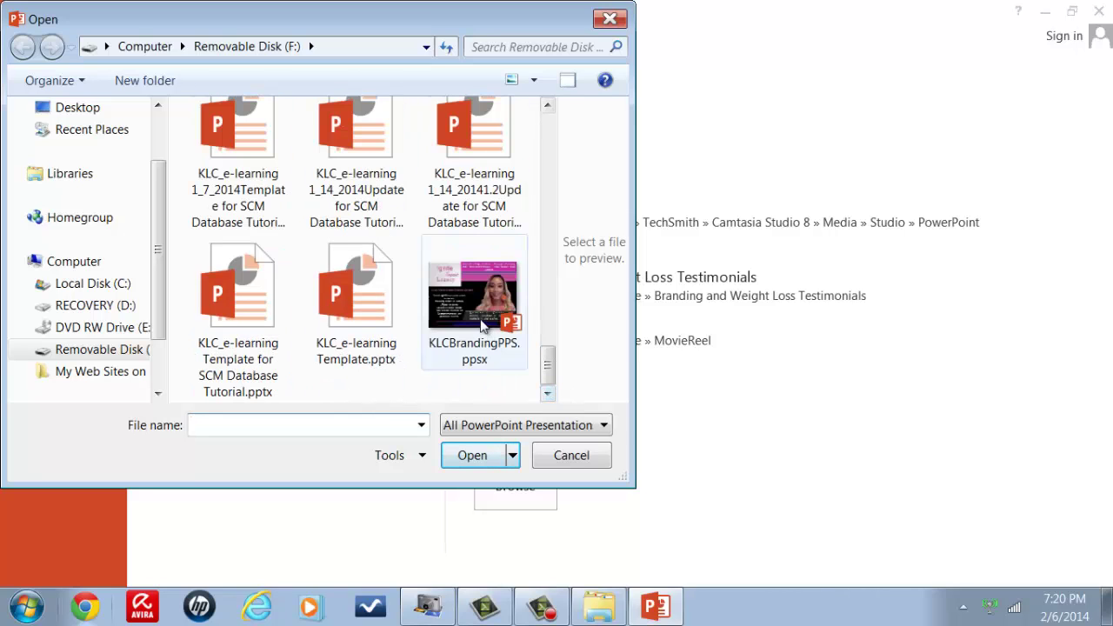
double_click(483, 323)
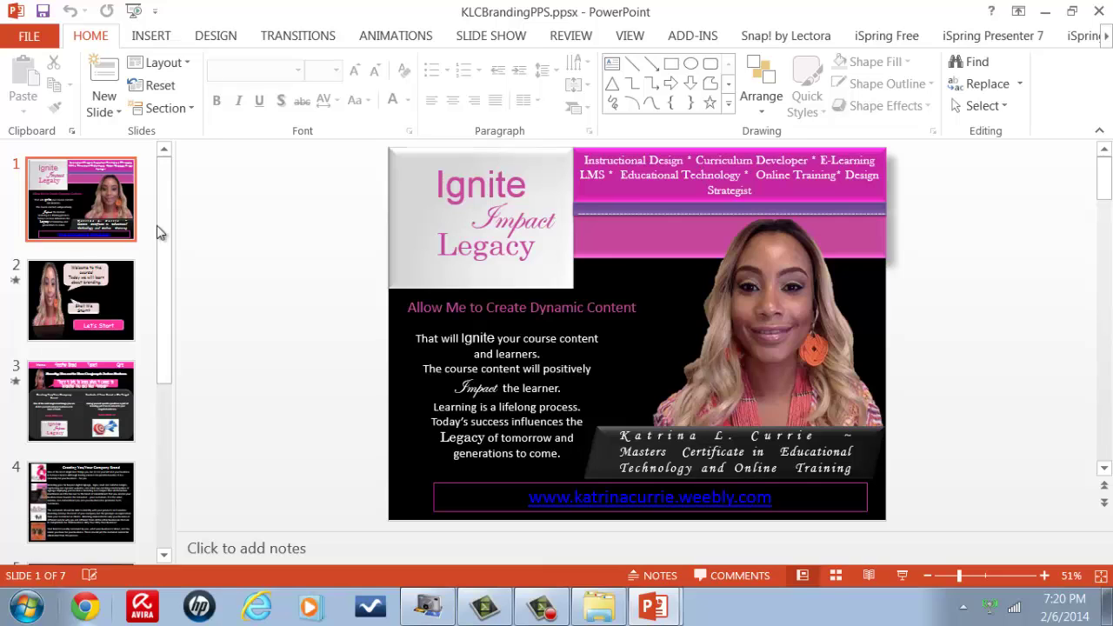
Step: Select slide 2, the 'Welcome to the course!' slide with the Let's Start button
click(87, 306)
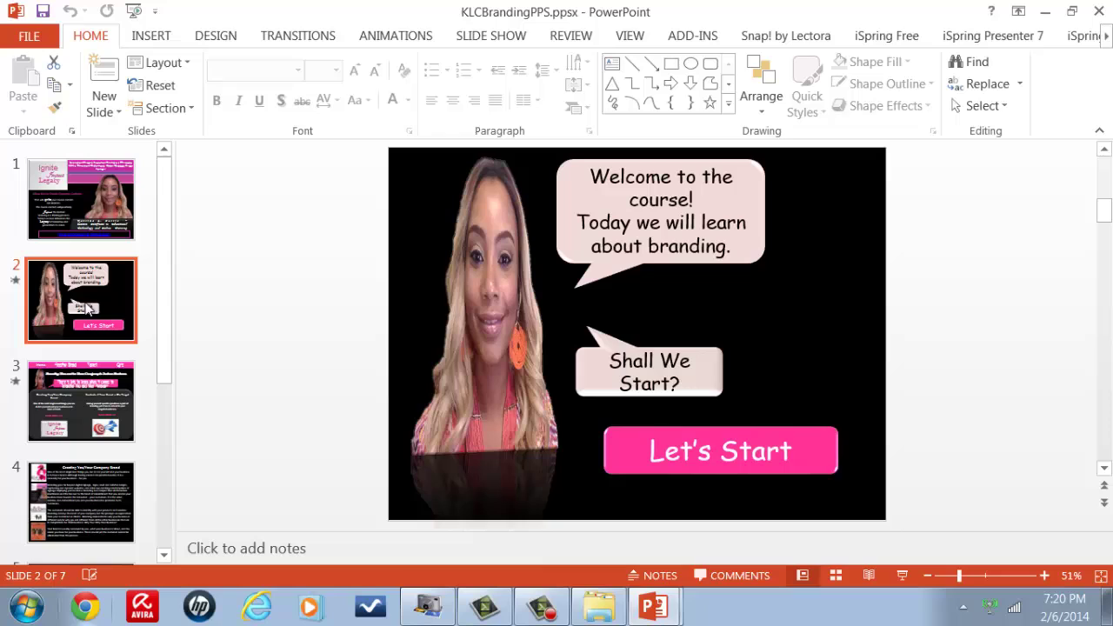
Step: Run the slide show from the SLIDE SHOW tab to slide 3, then exit with Esc
click(508, 37)
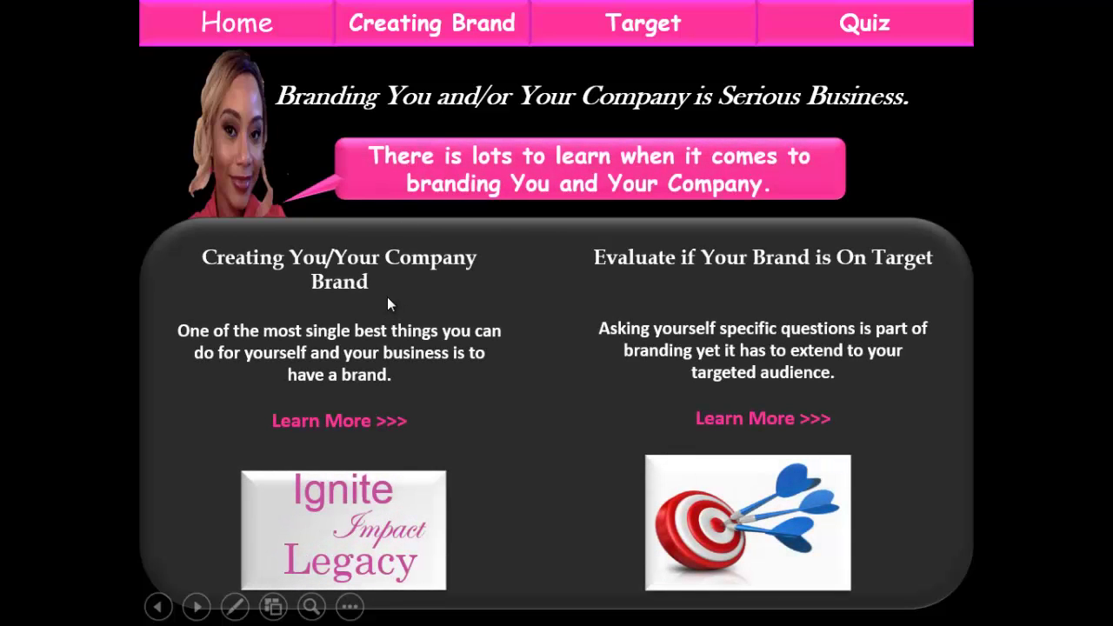
key(Escape)
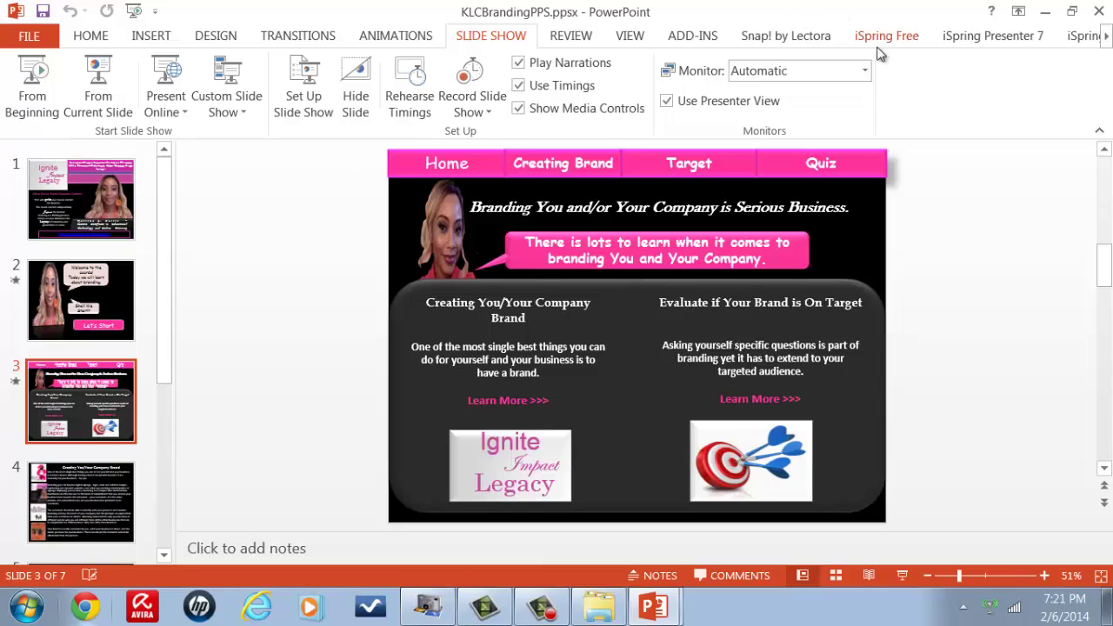
Step: Show the iSpring Presenter 7 ribbon, then switch to the iSpring Free ribbon
click(977, 38)
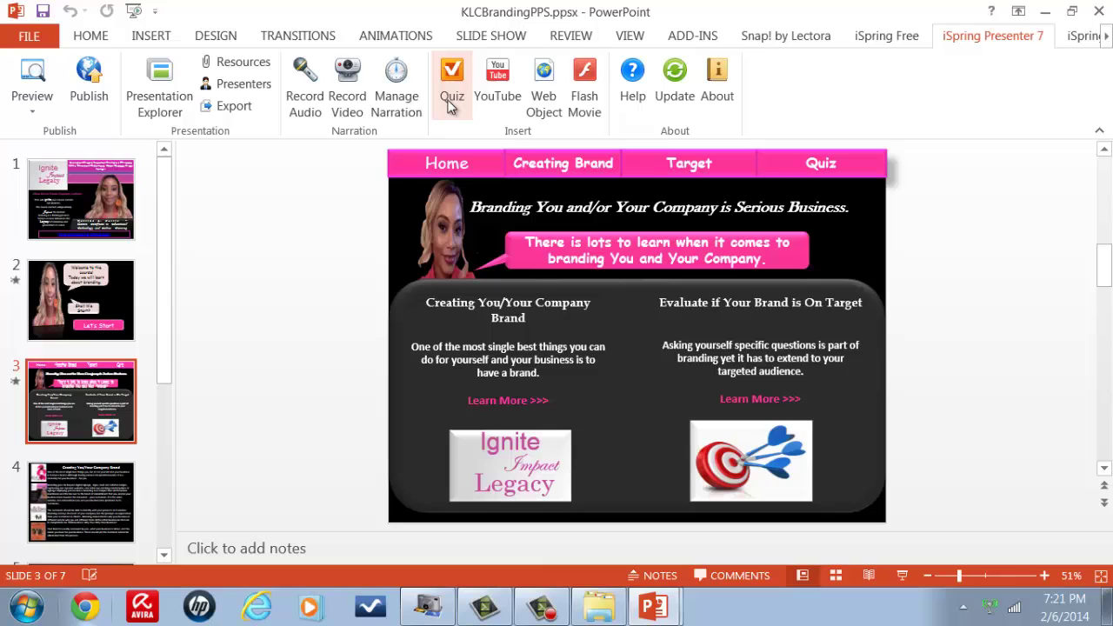
click(879, 37)
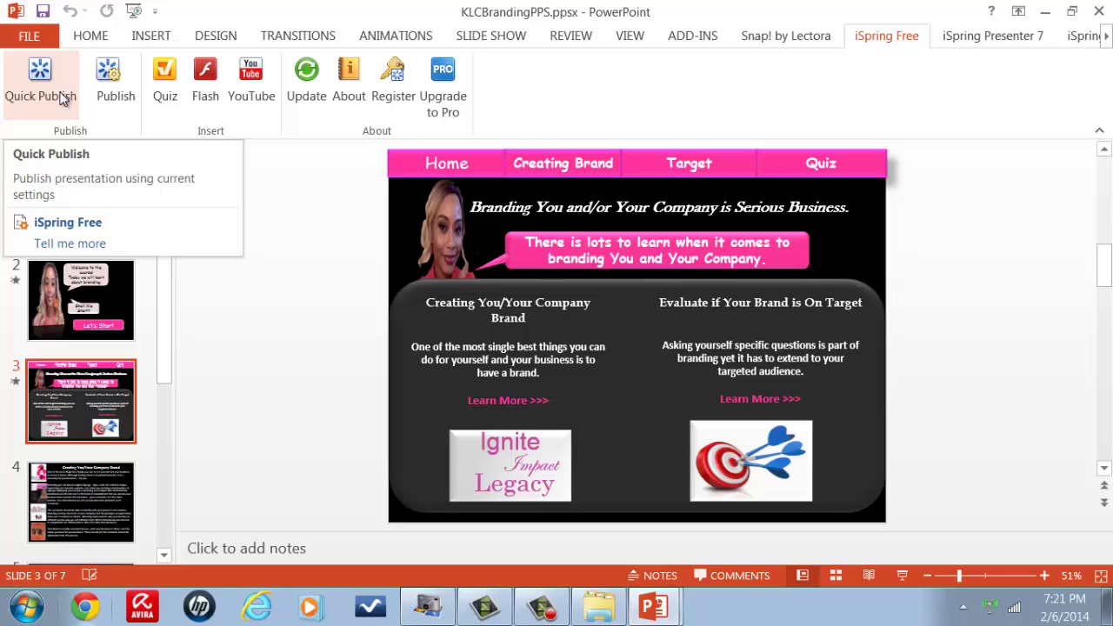
click(110, 96)
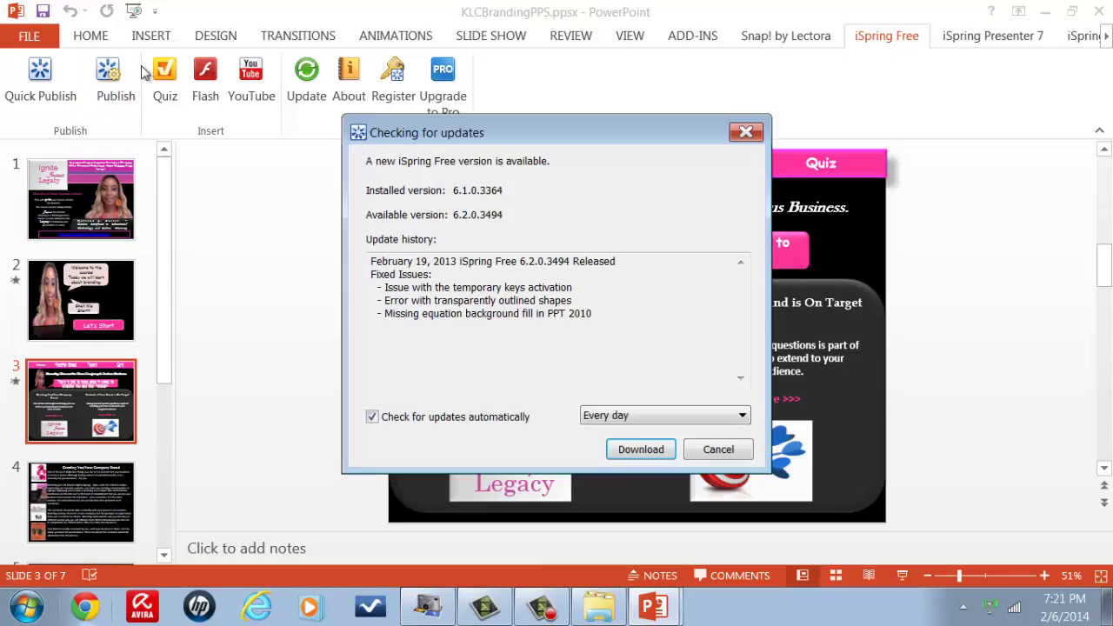
click(693, 424)
click(748, 131)
click(747, 130)
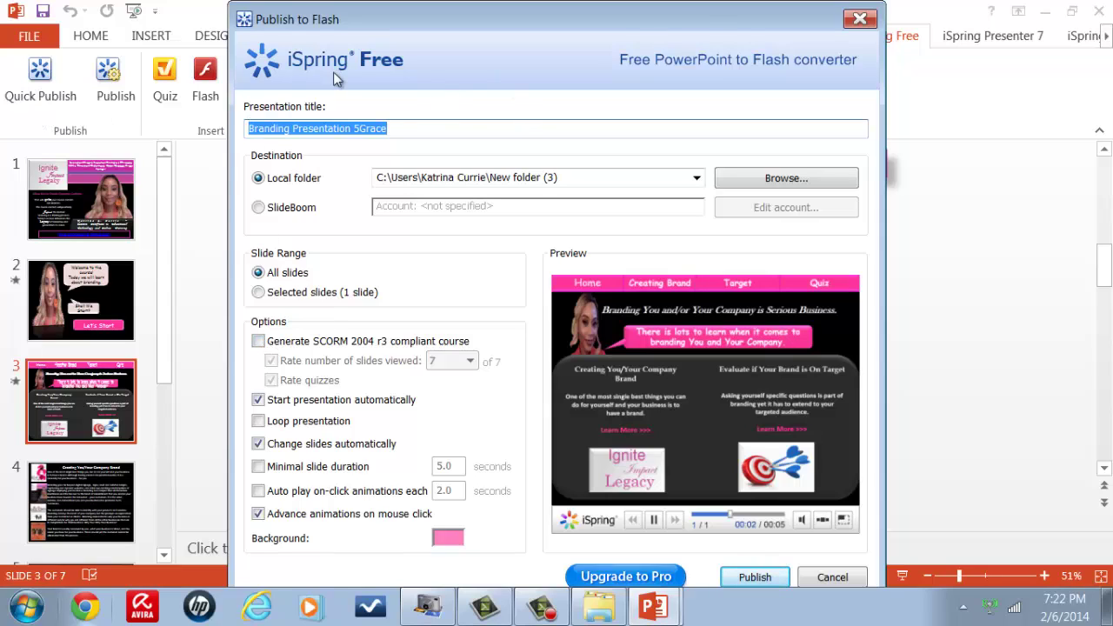
click(857, 21)
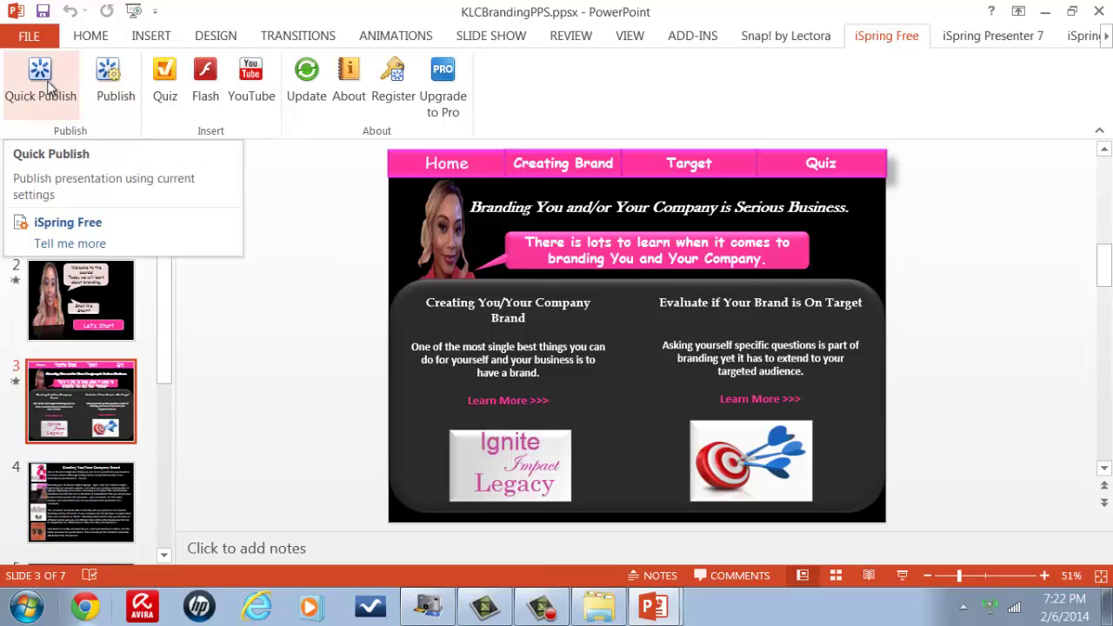
click(105, 95)
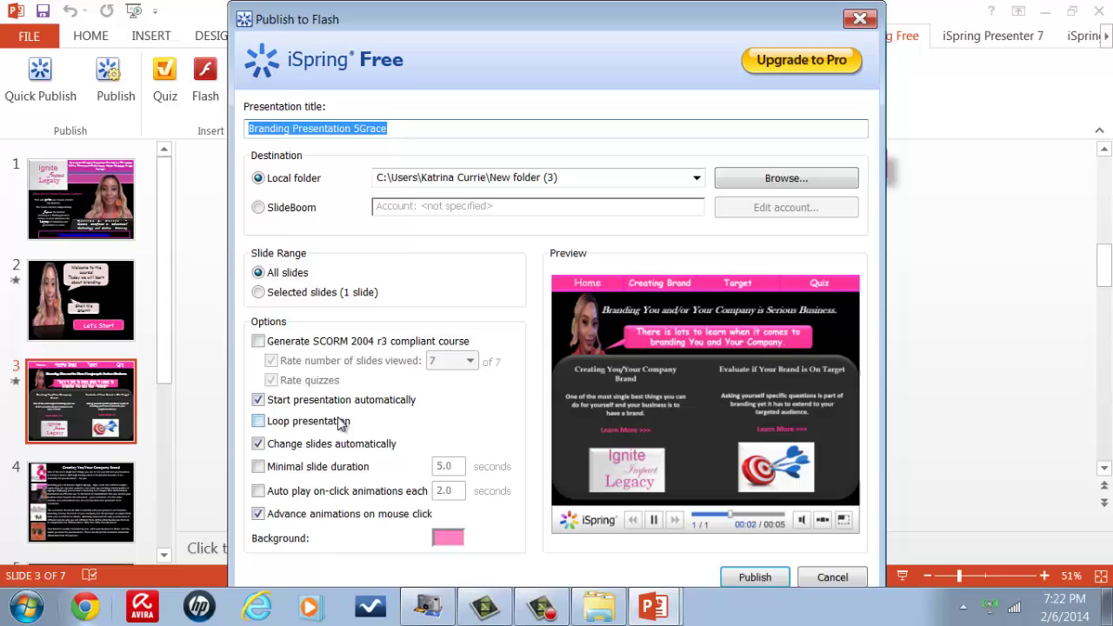
click(695, 178)
click(695, 180)
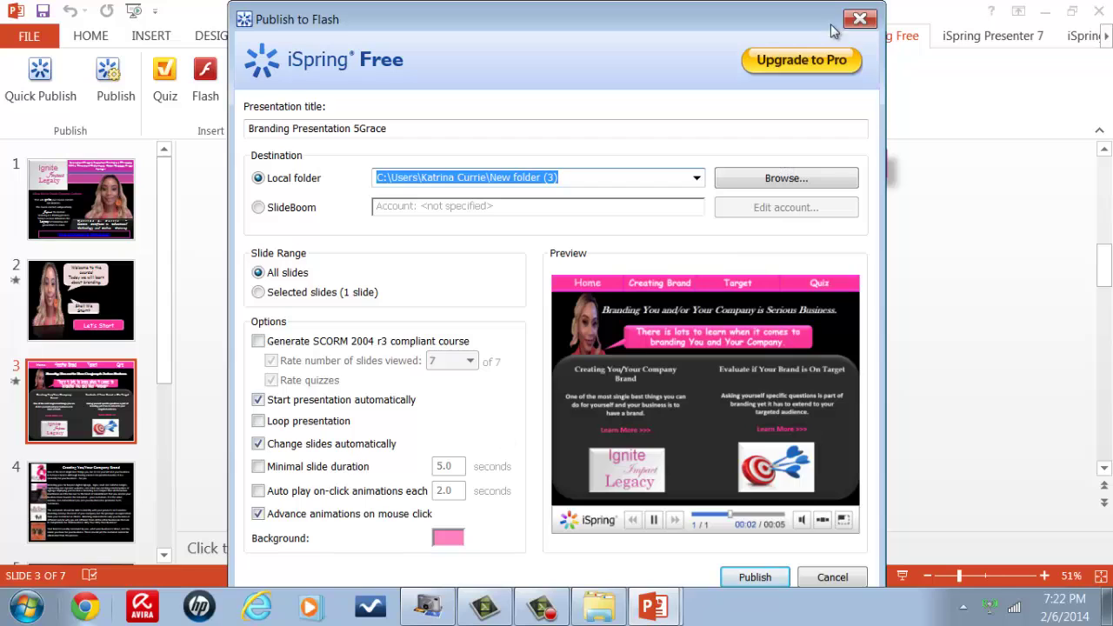
click(860, 18)
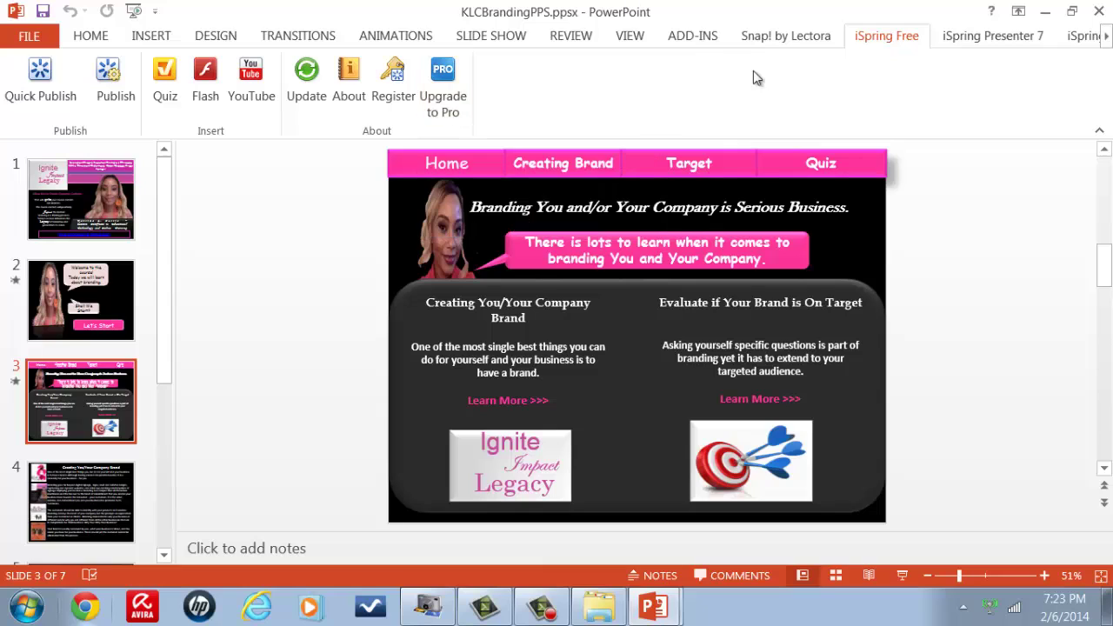
Step: Open the iSpring Presenter 7 Publish Presentation dialog for KLCBrandingPPS
click(983, 39)
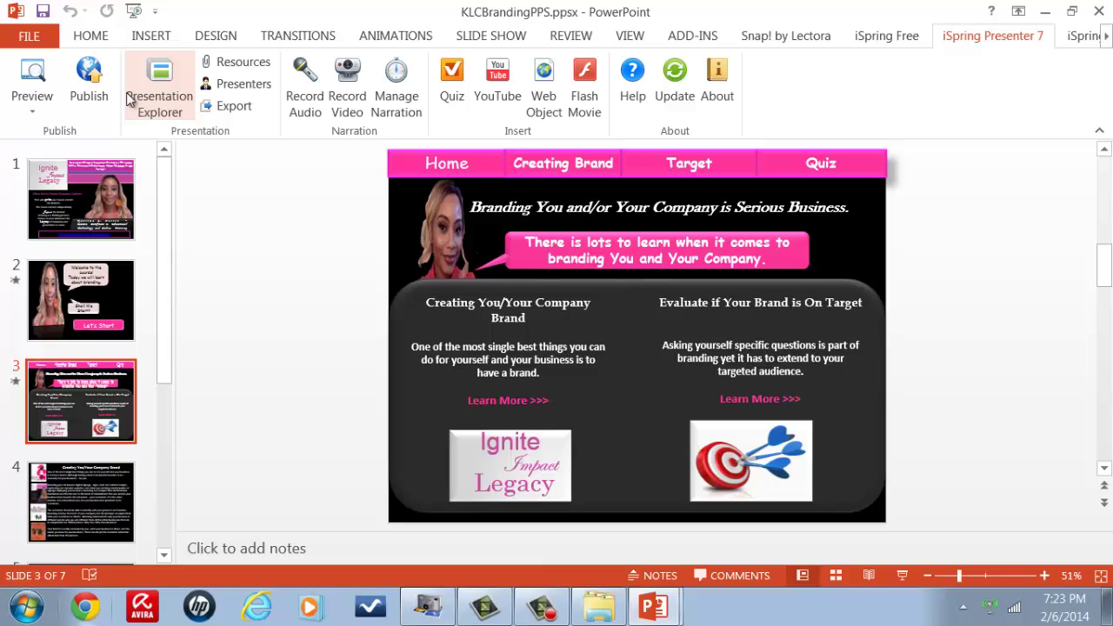
click(91, 93)
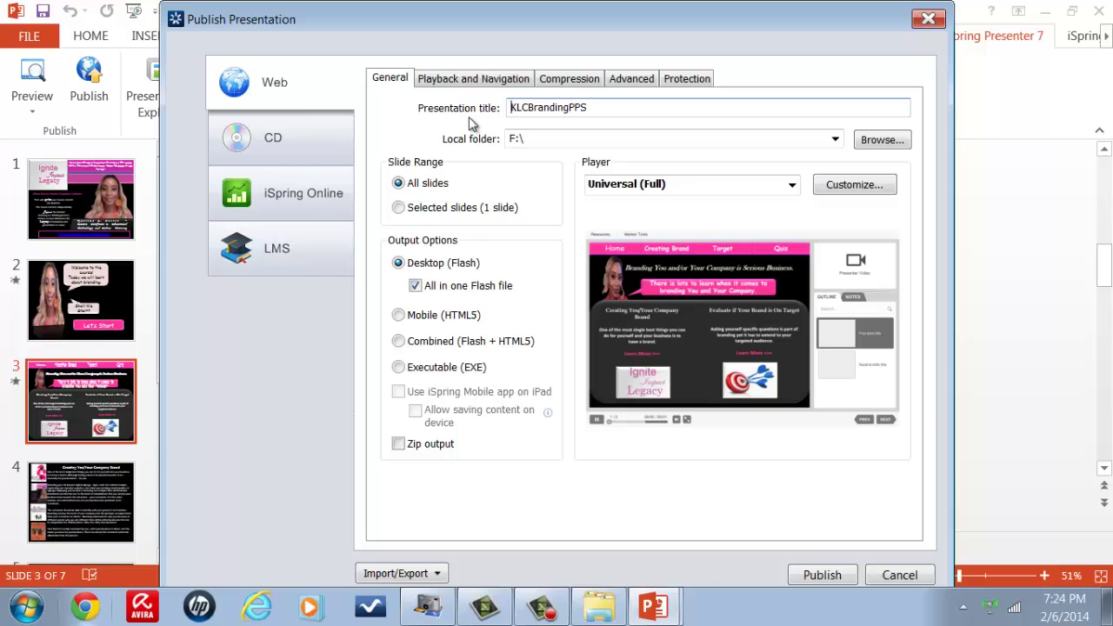
click(470, 80)
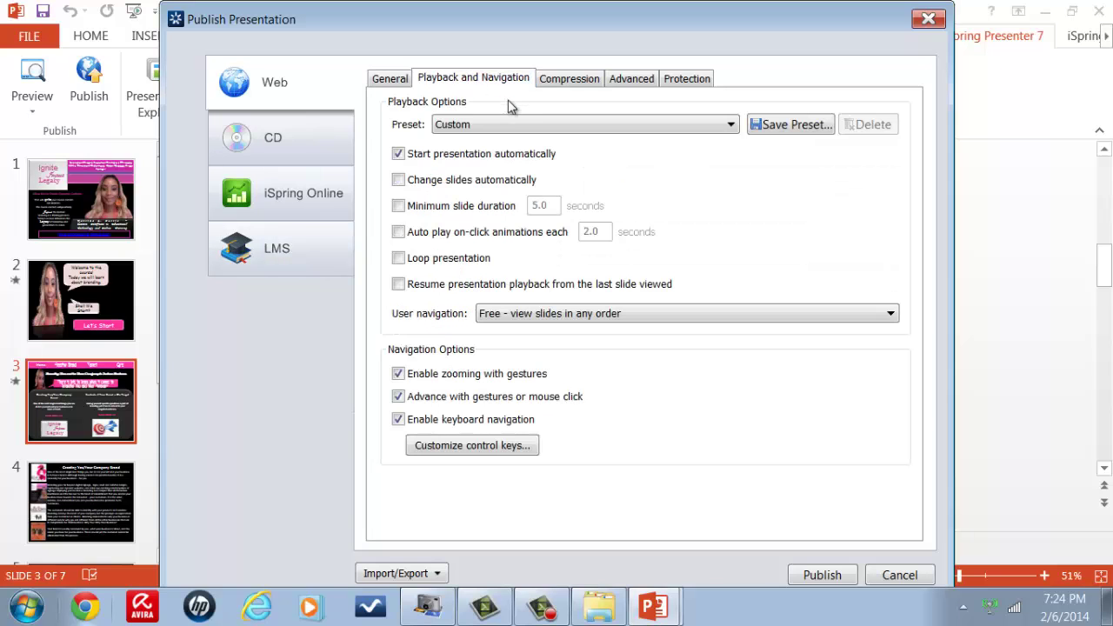
click(569, 80)
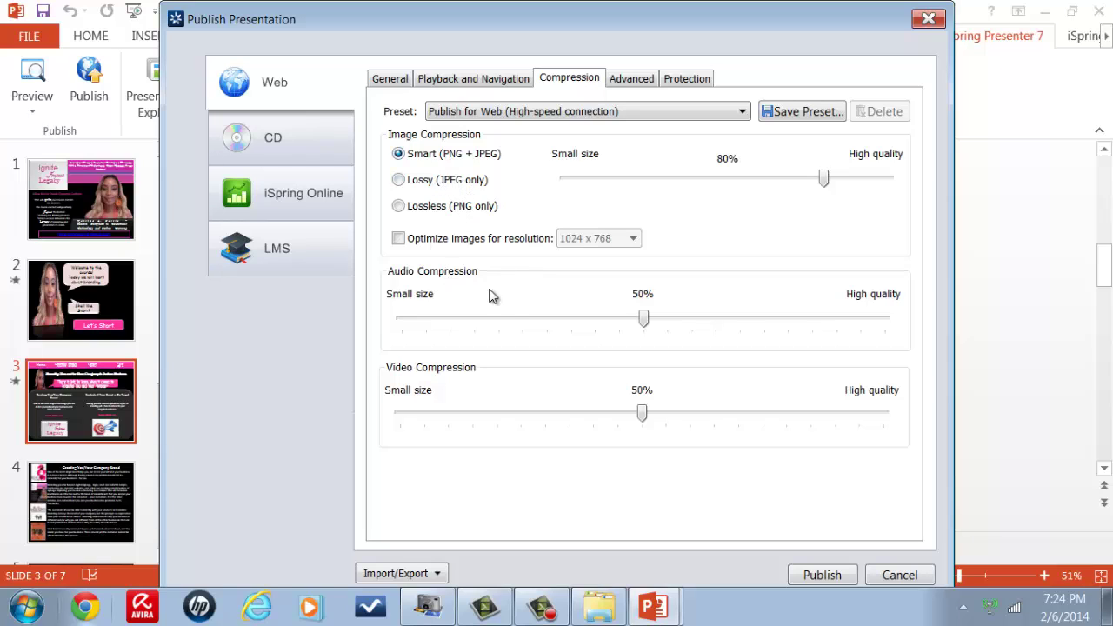
click(627, 87)
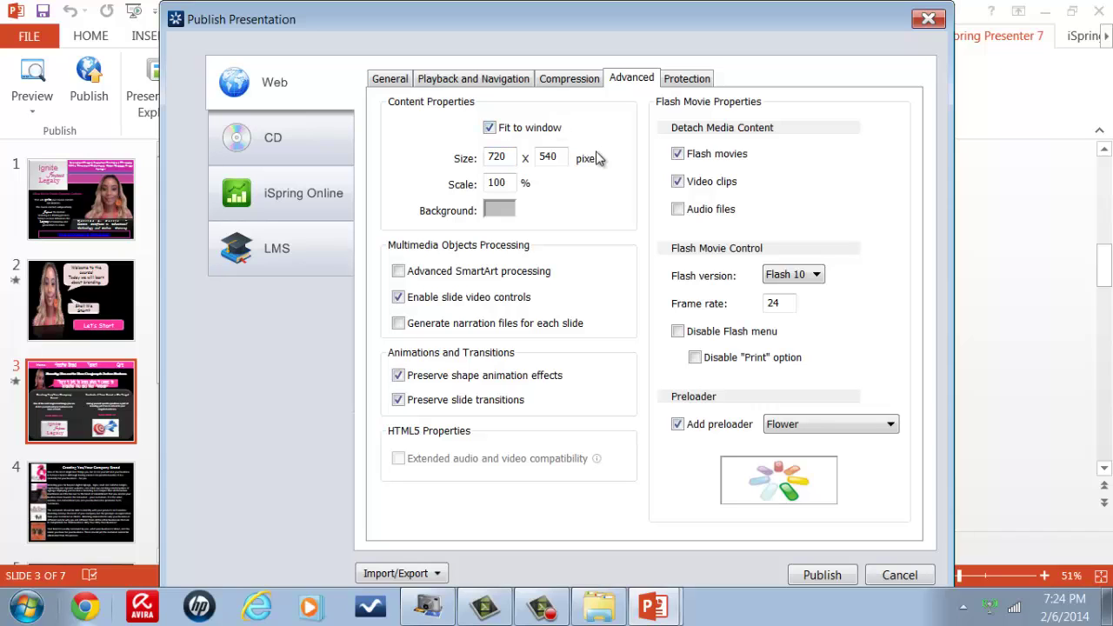
click(686, 79)
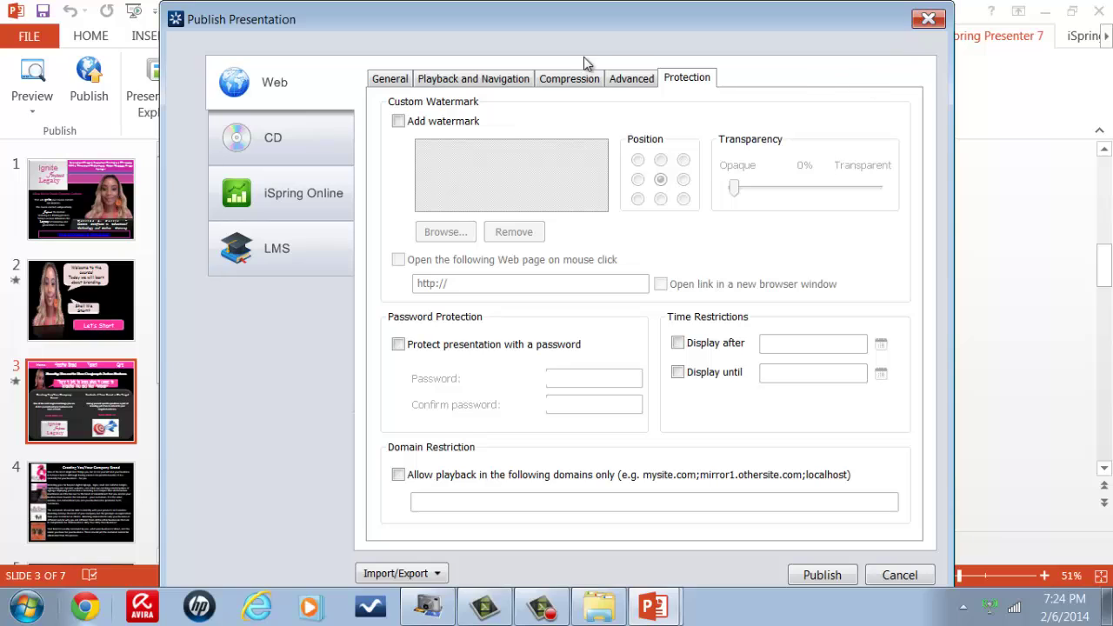
click(385, 77)
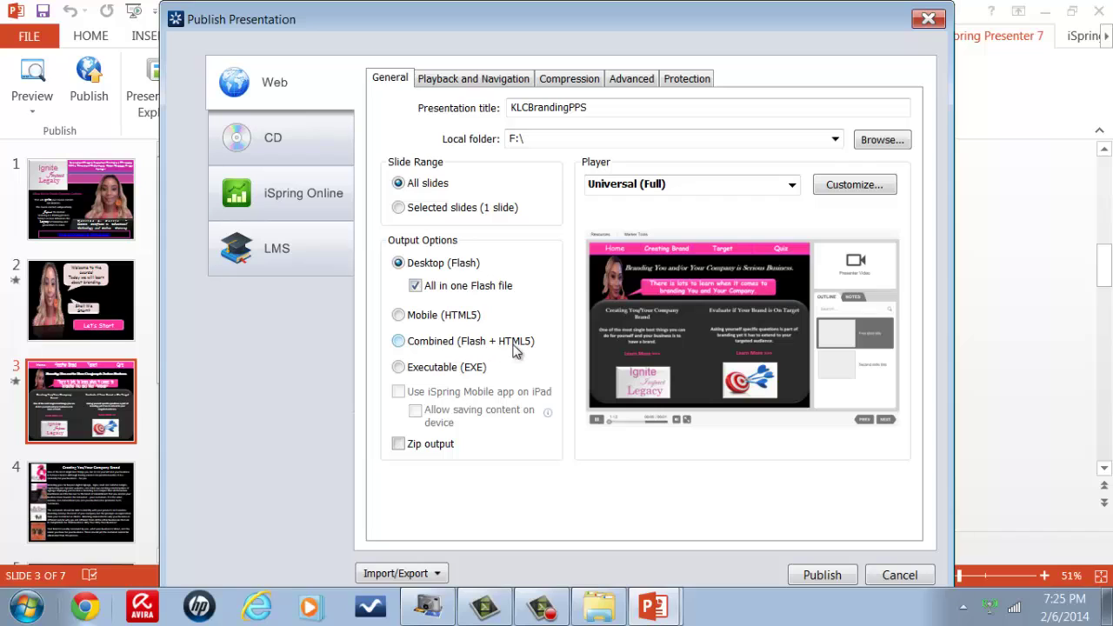
Step: Choose Combined (Flash + HTML5) output and open the Customize Player window
click(396, 342)
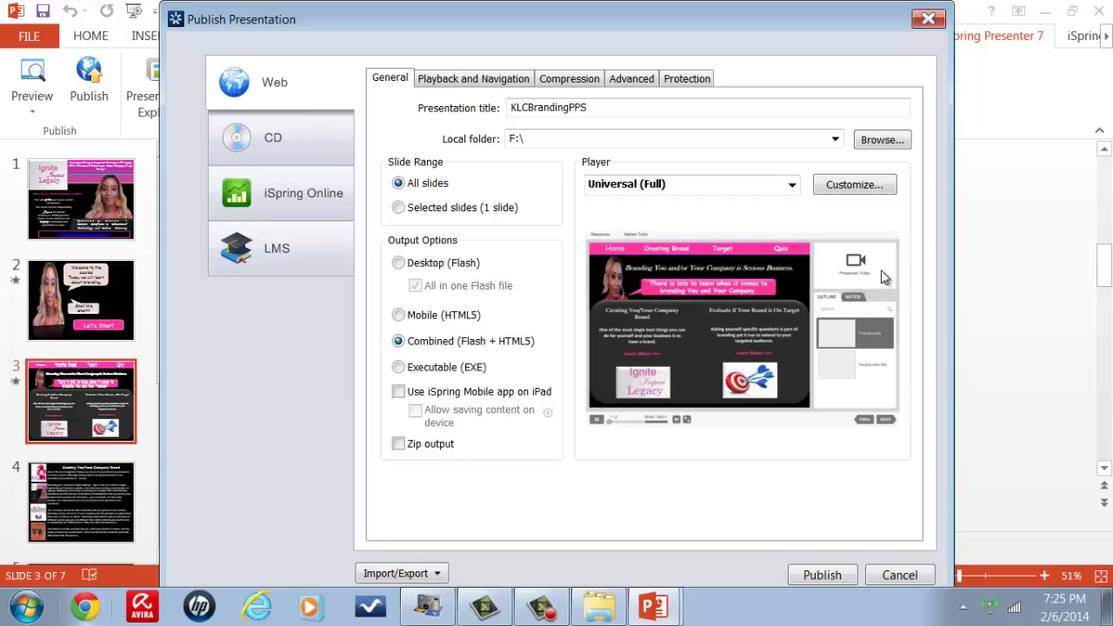
click(860, 186)
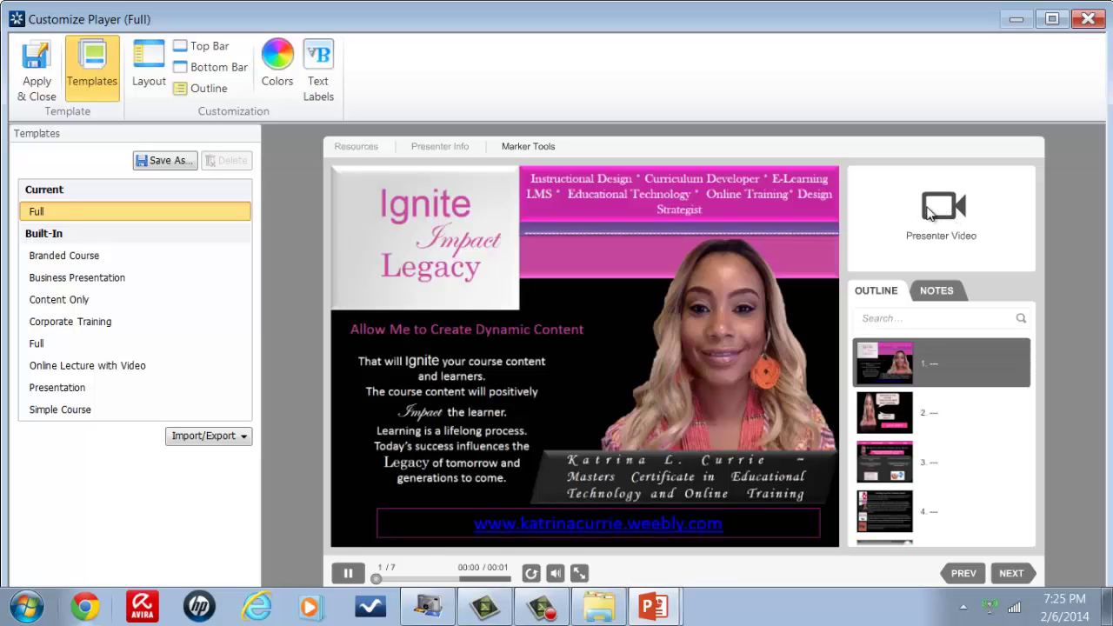
Step: Preview the Branded Course player template and open the Presenters dialog for the company logo
click(941, 294)
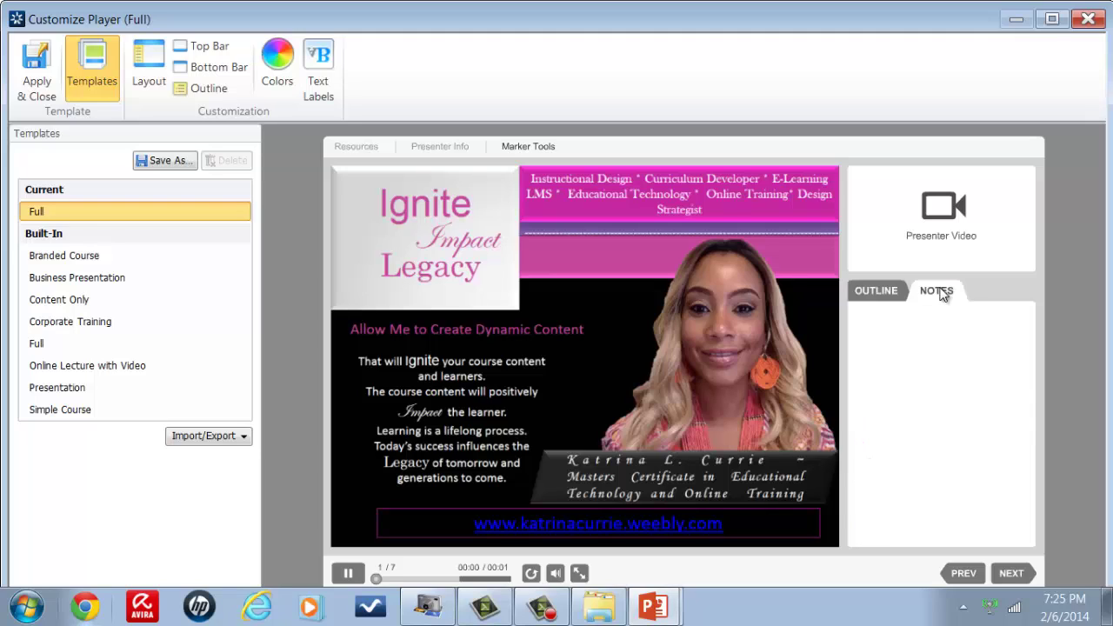
click(883, 294)
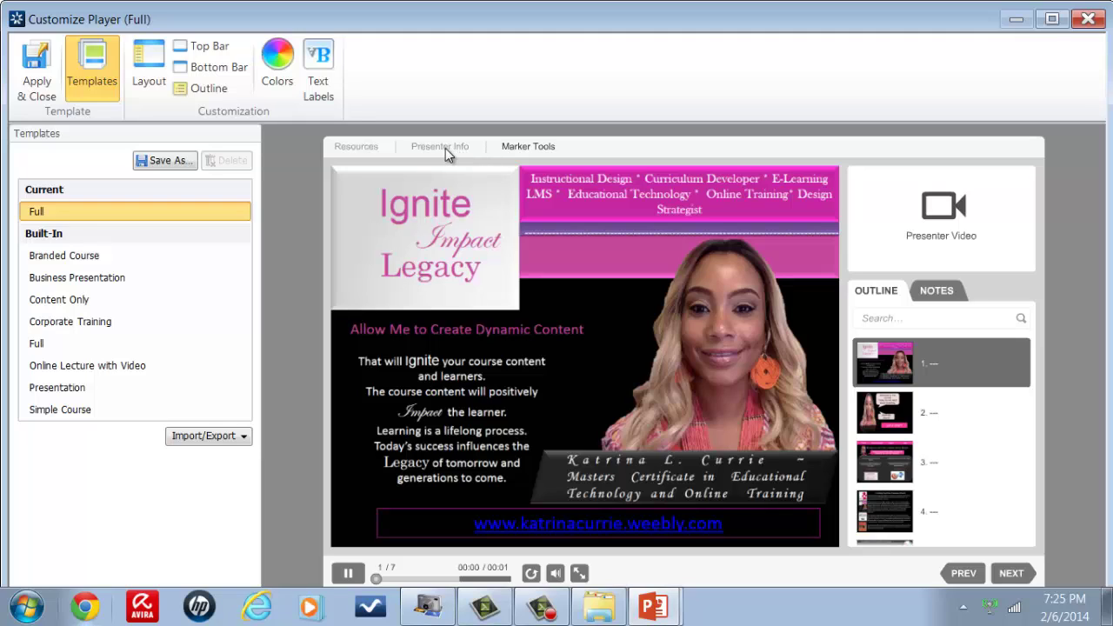
click(93, 256)
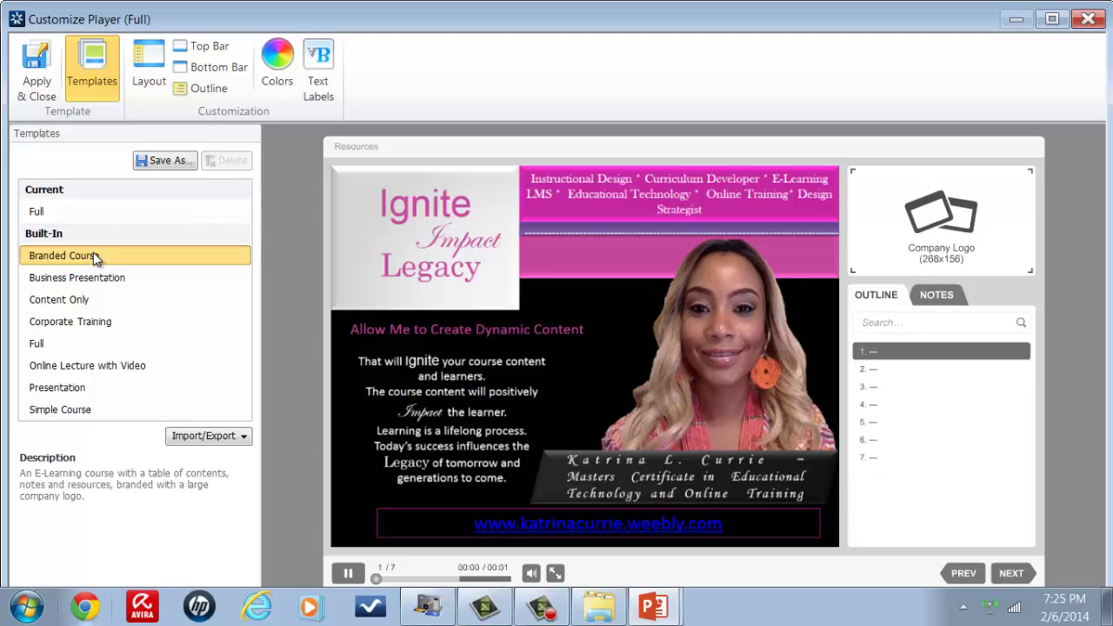
click(928, 252)
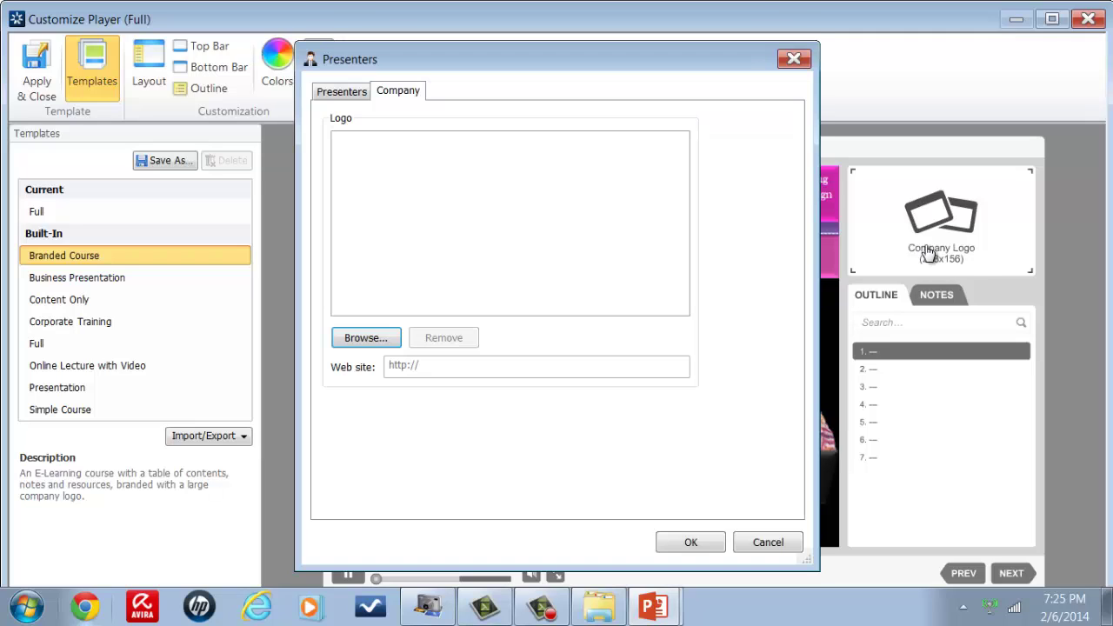
Step: Add a new presenter with their name, title Branding, e-mail and web site, then browse for a photo
click(368, 94)
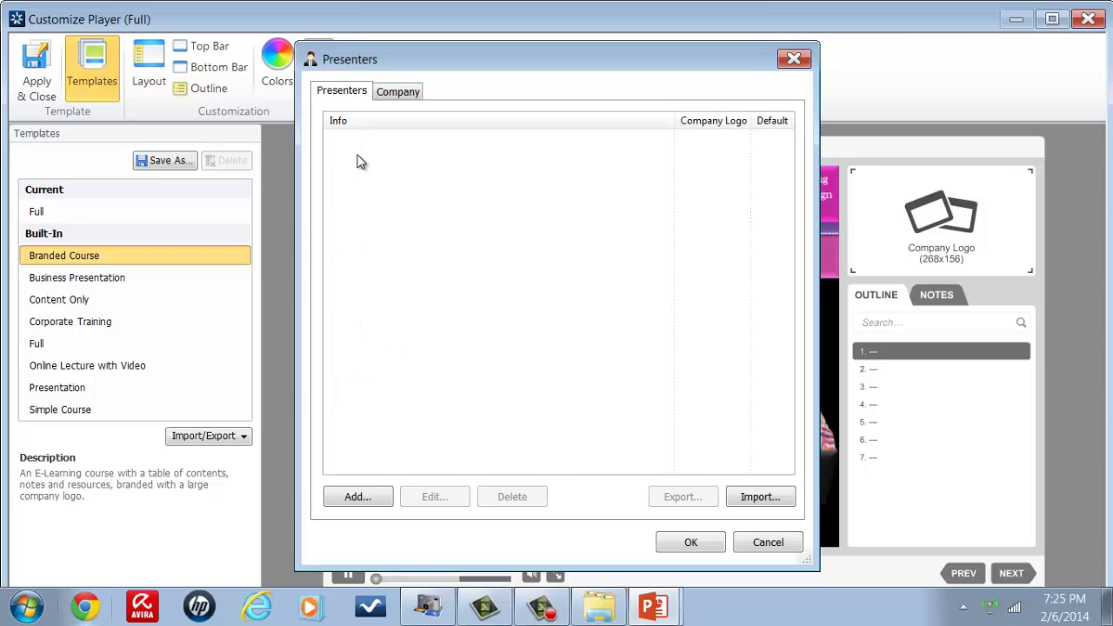
click(379, 497)
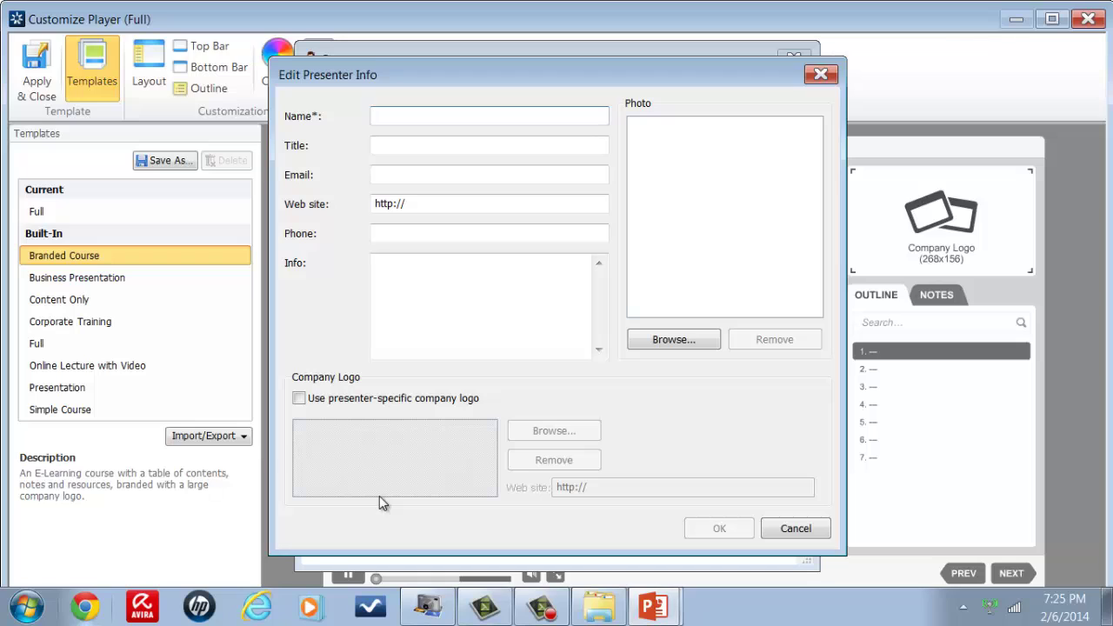
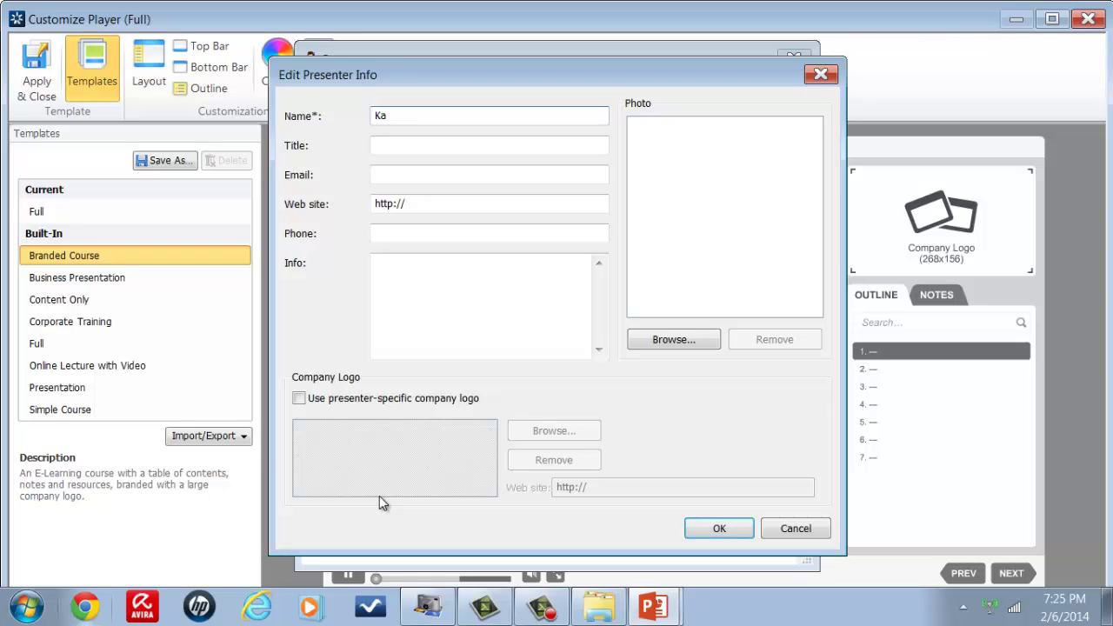
key(Tab)
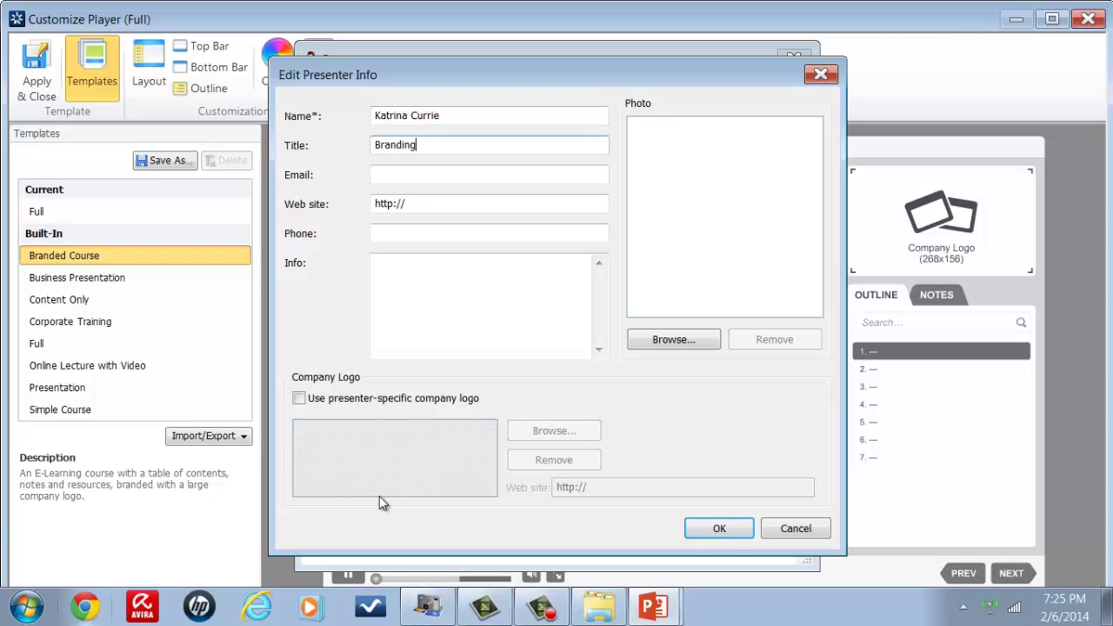
key(Tab)
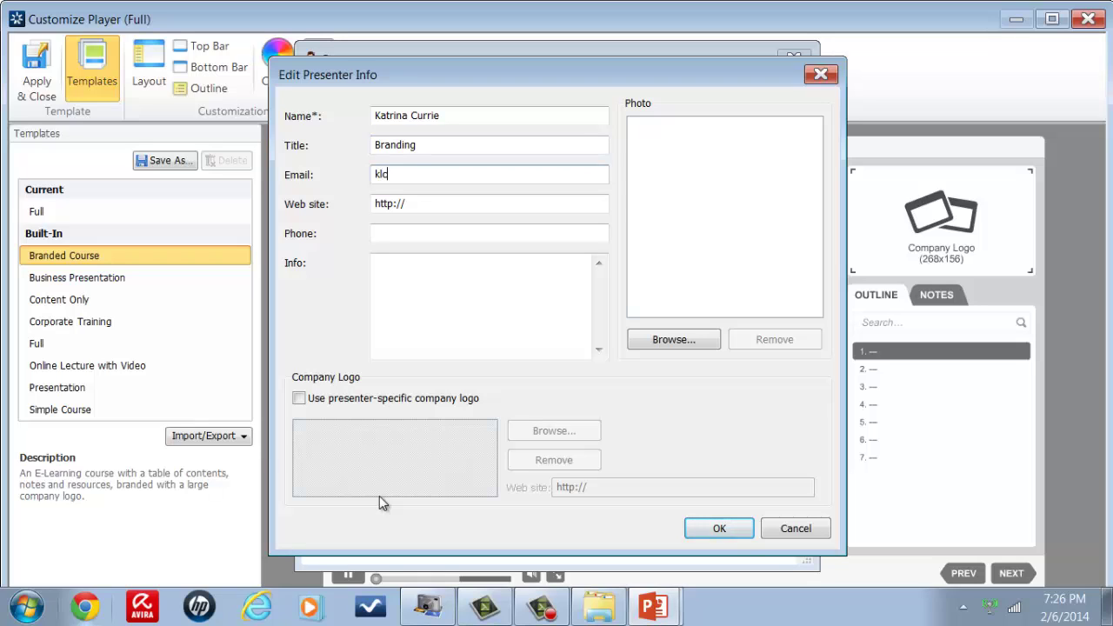
click(435, 208)
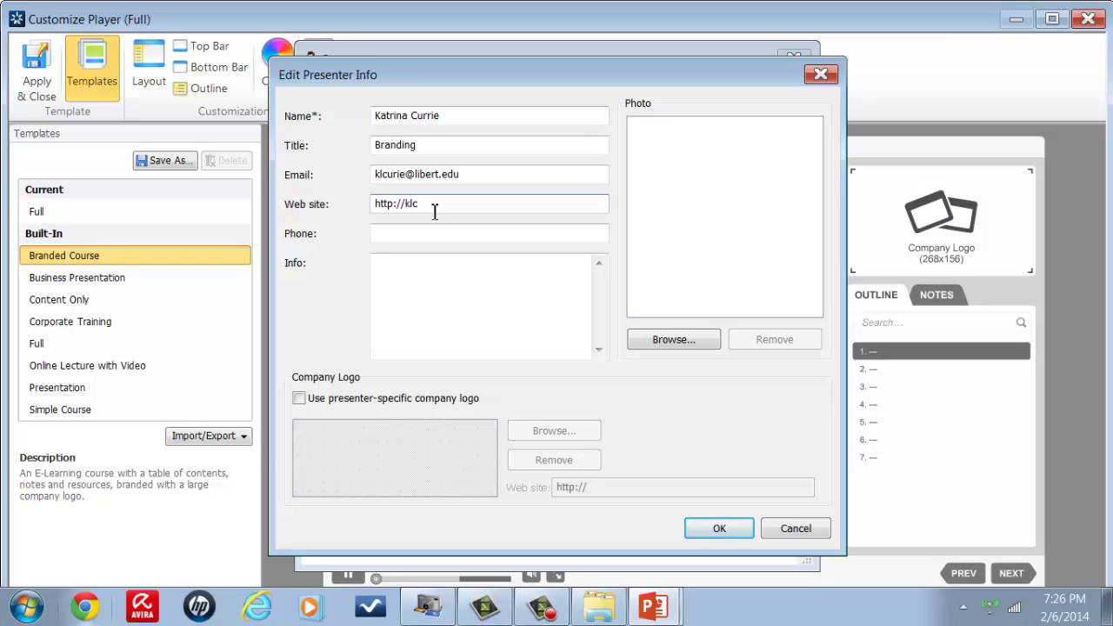
text(klcedu)
text(639.weebly.com)
click(648, 345)
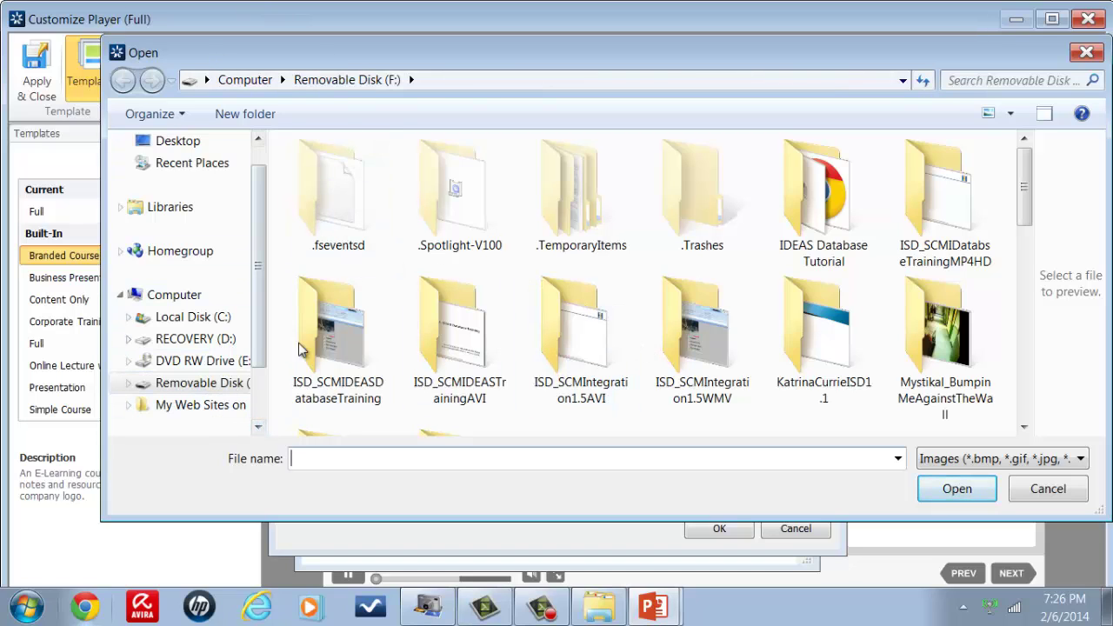
Step: In the Open dialog, go to Local Disk (C:) > Users > the presenter's user folder
click(1023, 428)
click(1023, 428)
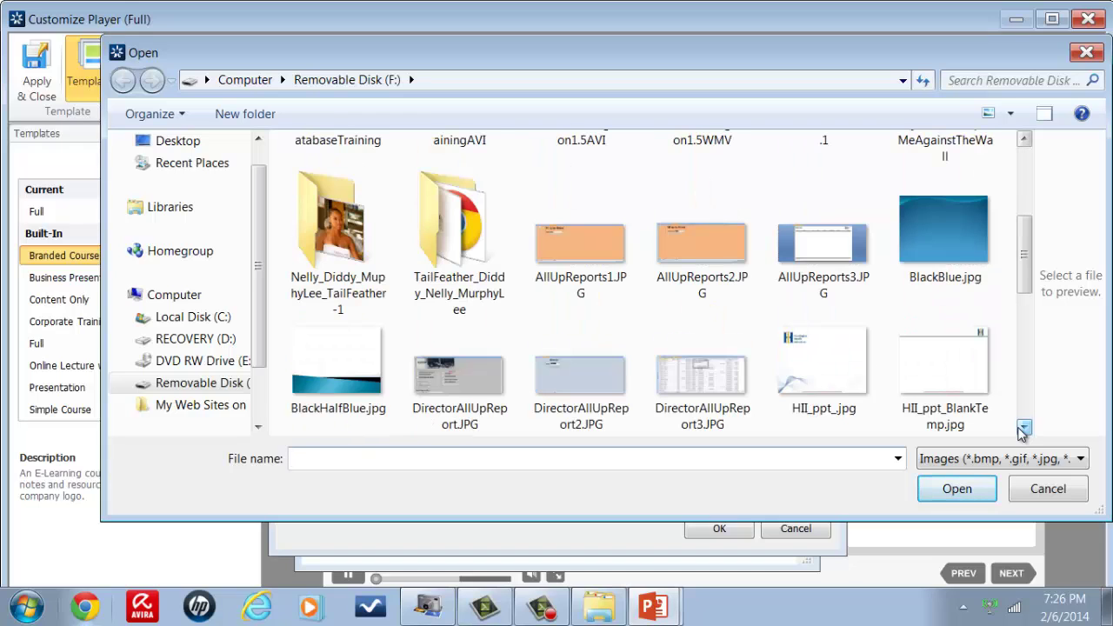
click(195, 321)
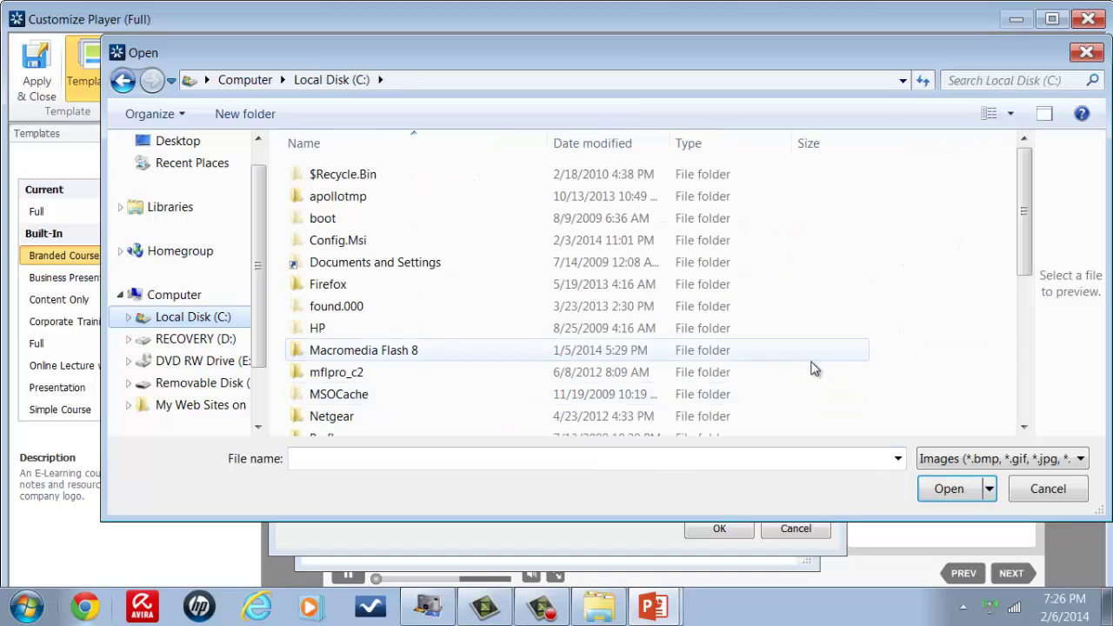
click(1024, 428)
click(1025, 428)
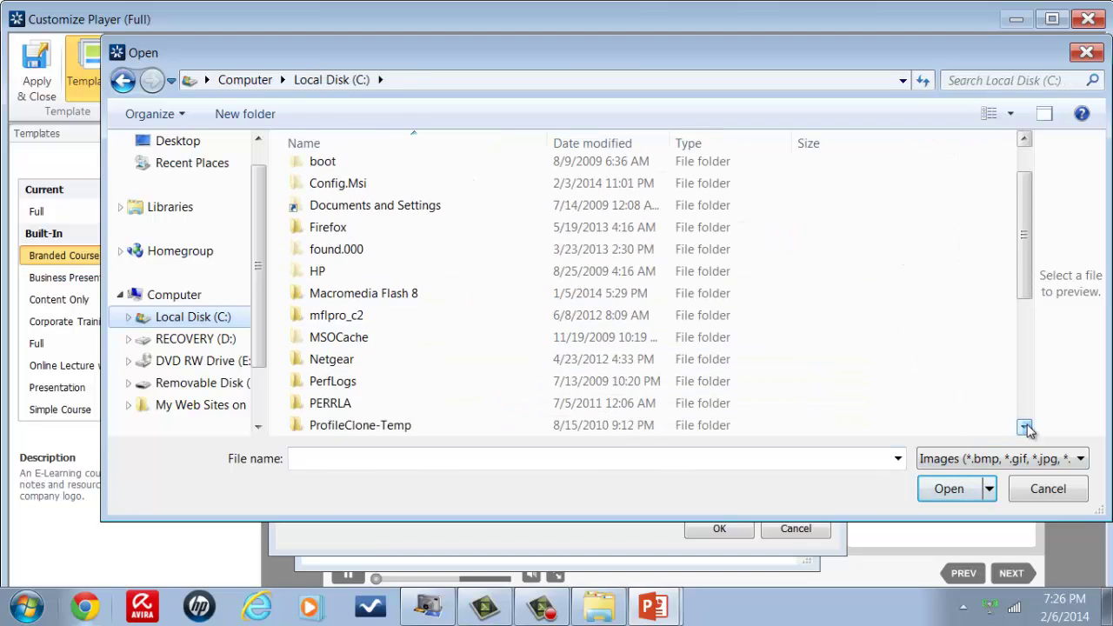
click(1025, 428)
click(1025, 427)
click(1025, 428)
click(1024, 427)
click(1024, 427)
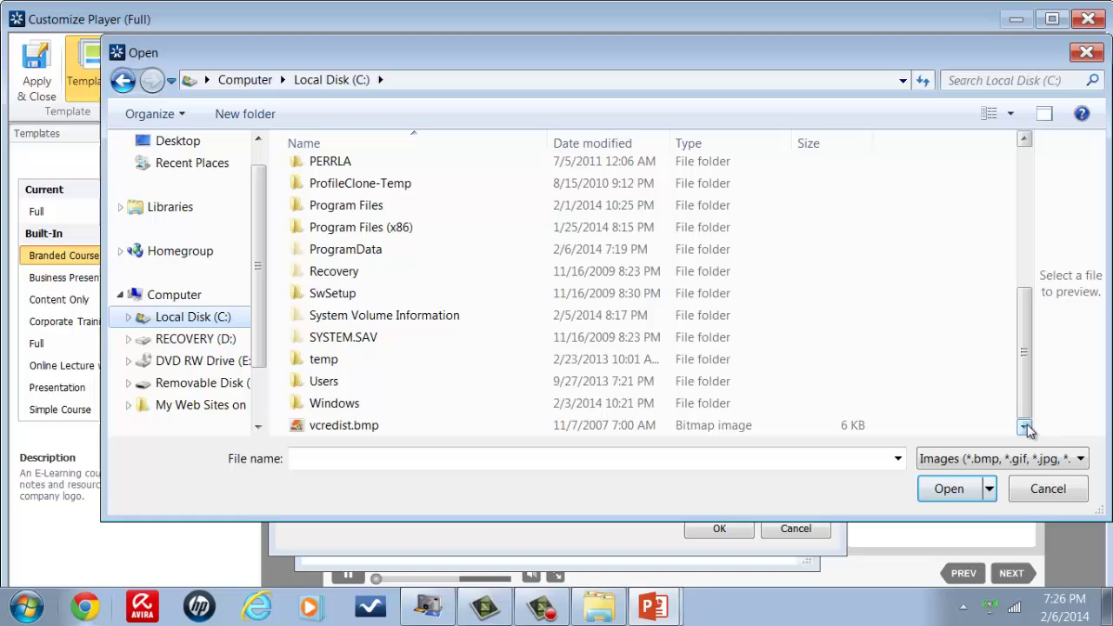
double_click(363, 384)
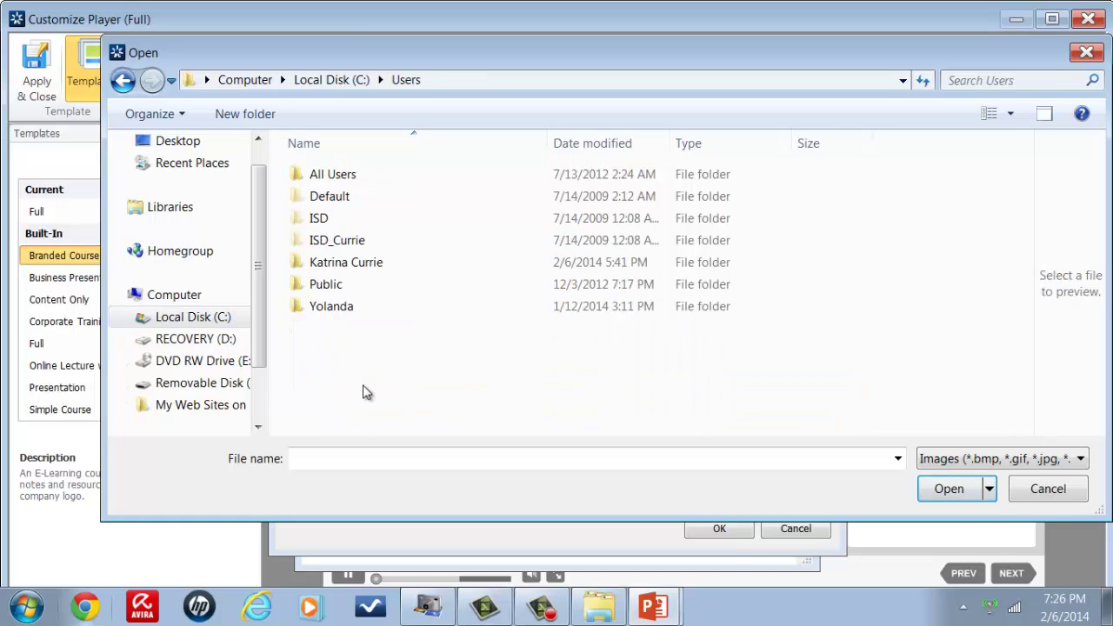
double_click(350, 264)
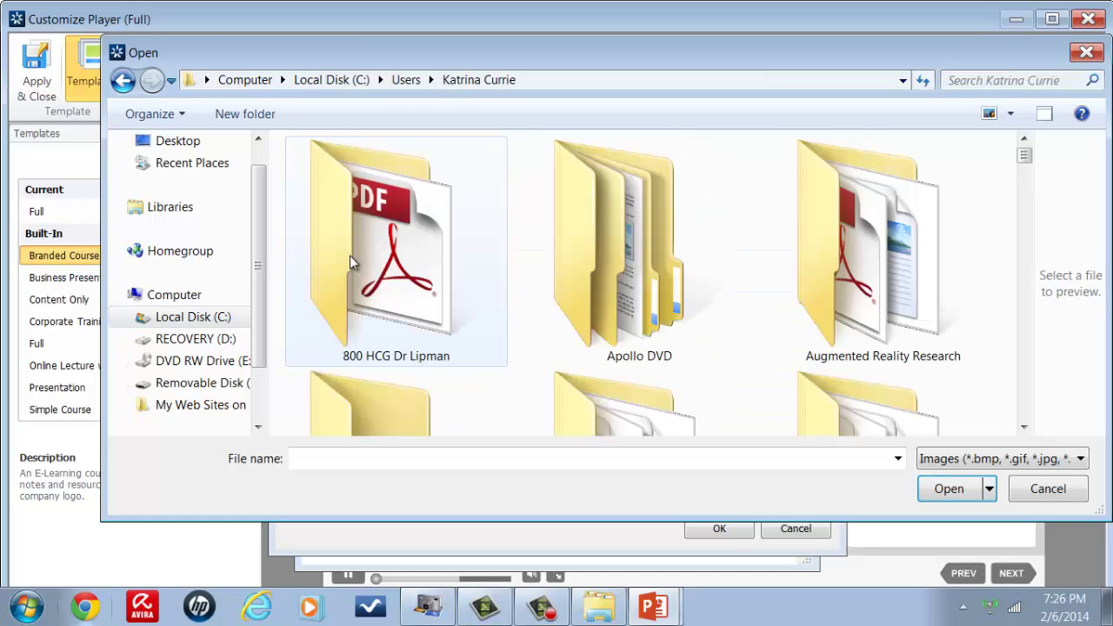
Step: Open the dated portrait pictures folder and pick s42196ca111167_5.jpg as the presenter photo
click(1011, 80)
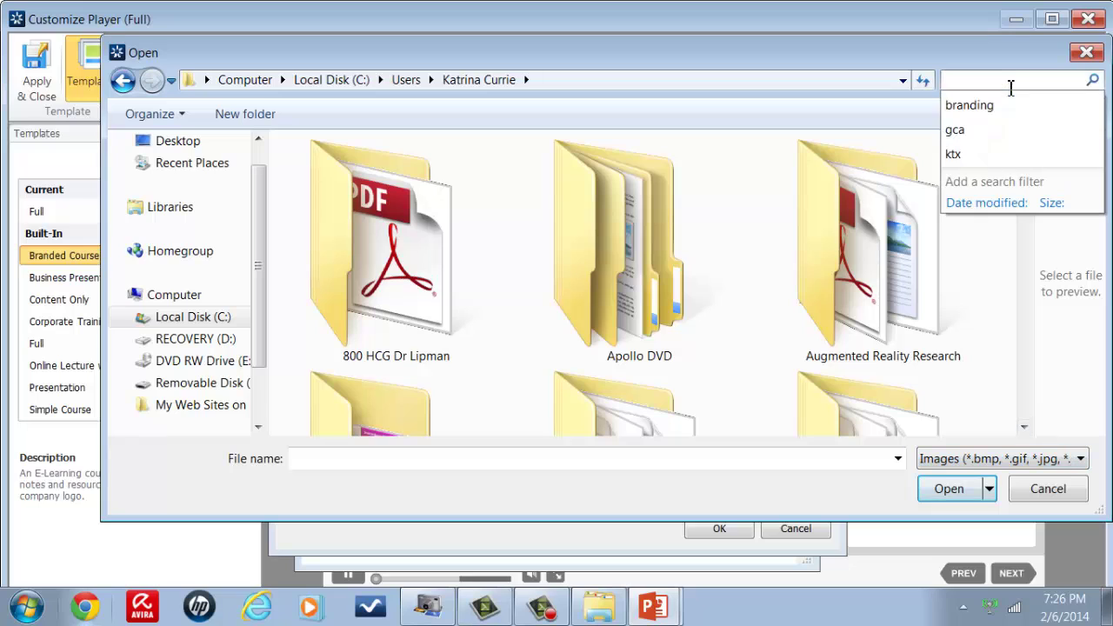
scroll(1017, 358, down, 5)
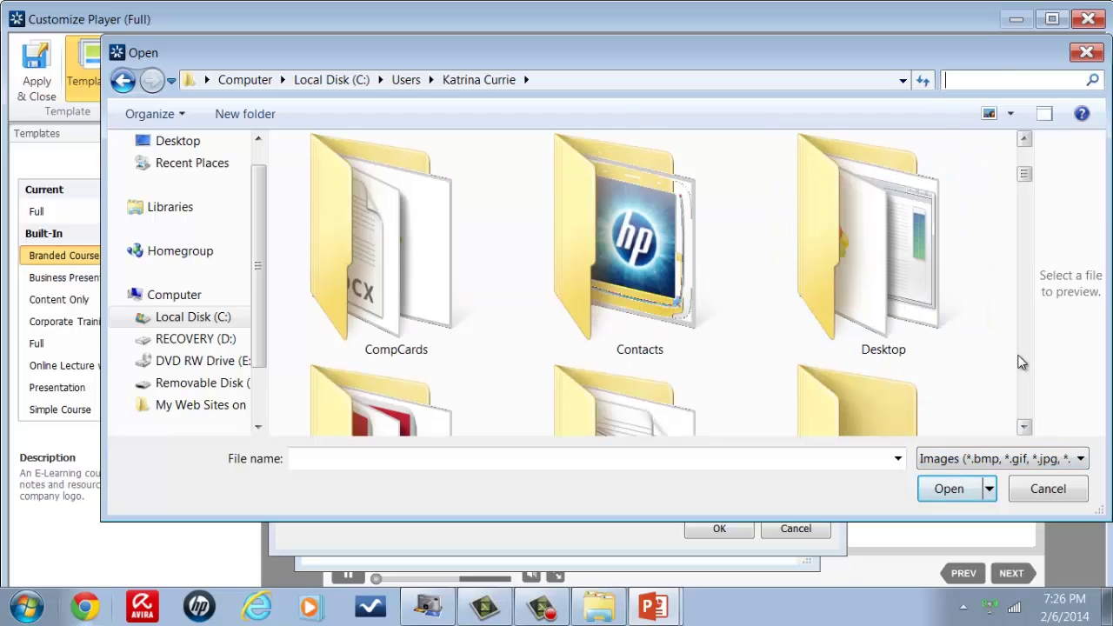
scroll(1022, 364, down, 3)
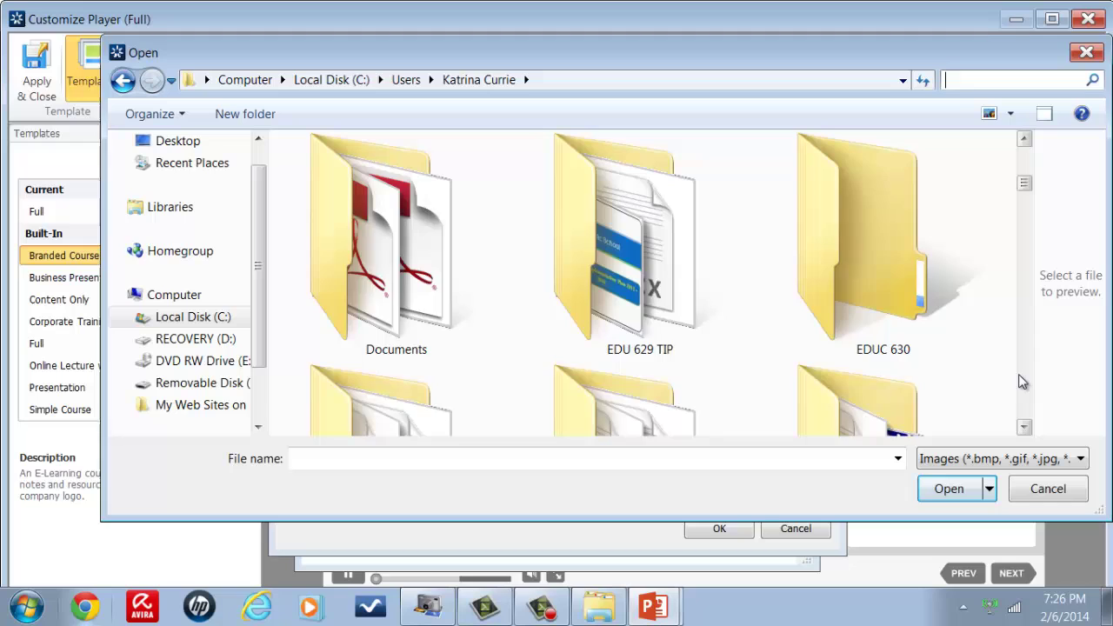
scroll(1023, 382, down, 3)
scroll(1022, 382, down, 6)
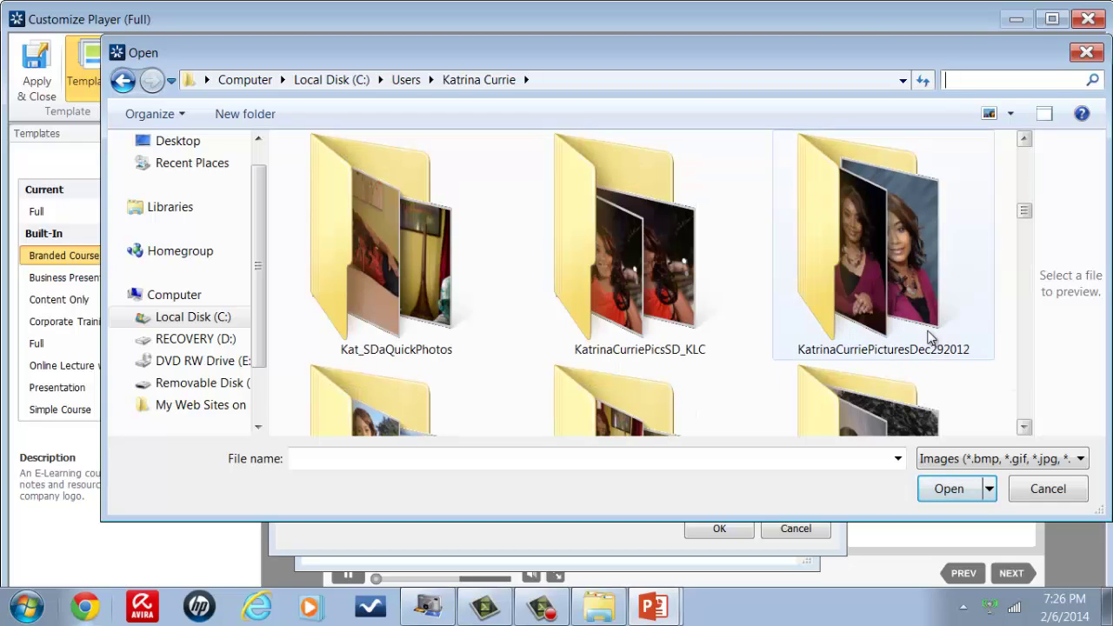
click(913, 318)
double_click(913, 318)
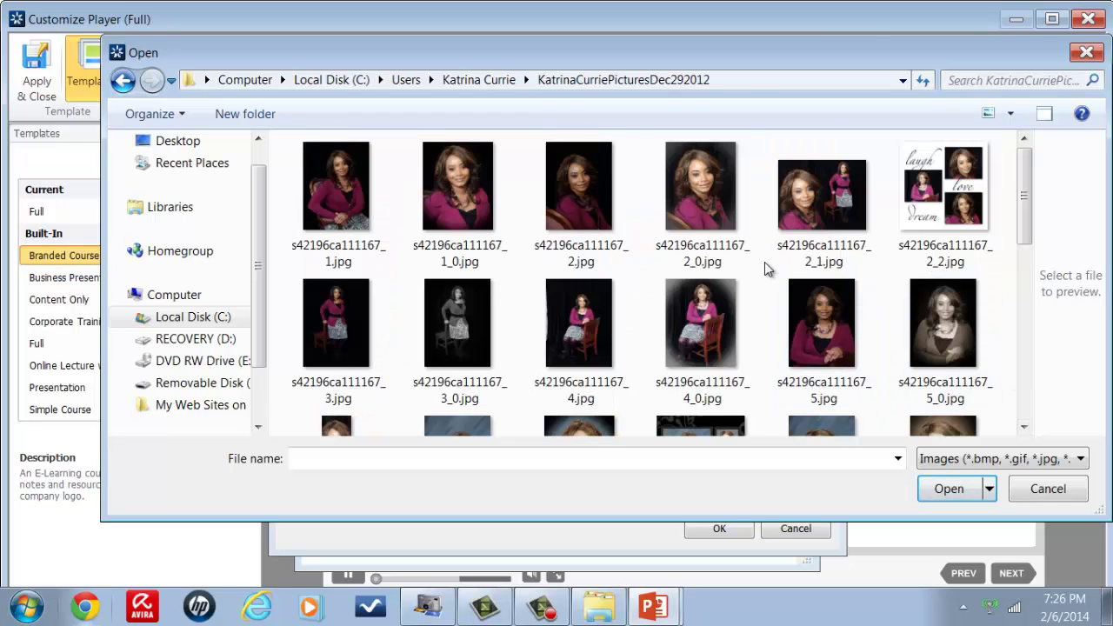
double_click(837, 310)
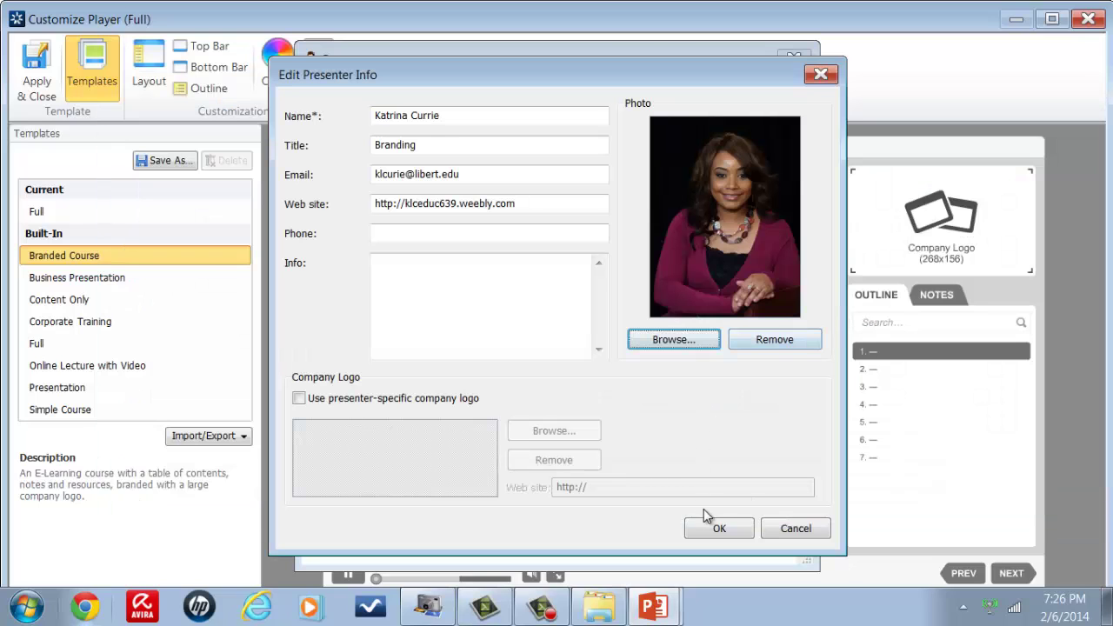
Step: Save the new presenter's details and change the player to the Business Presentation template
click(716, 529)
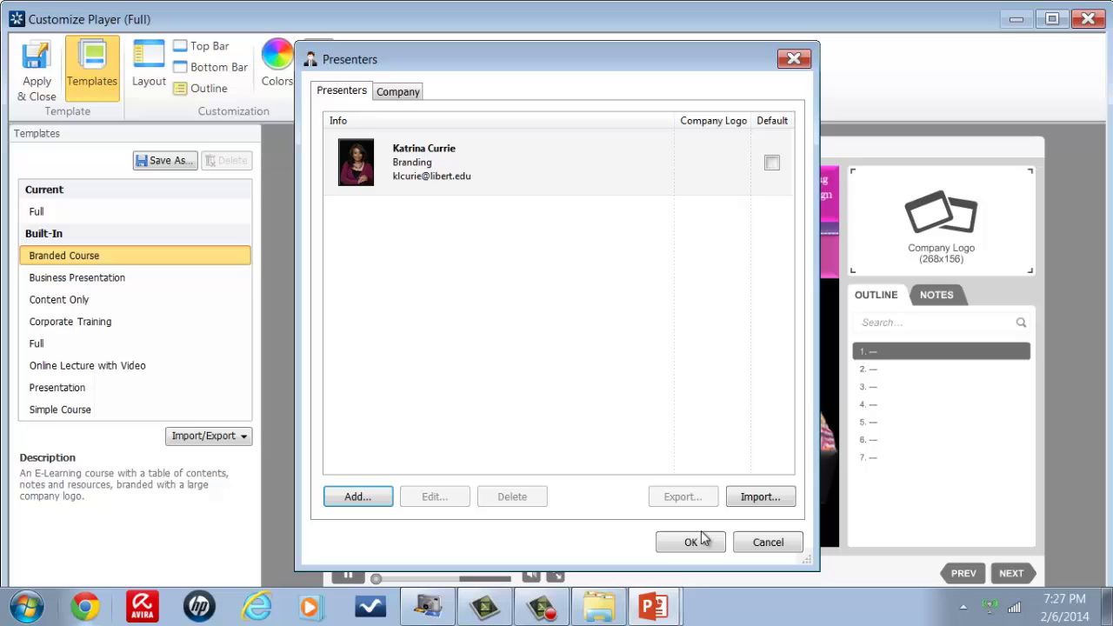
click(691, 542)
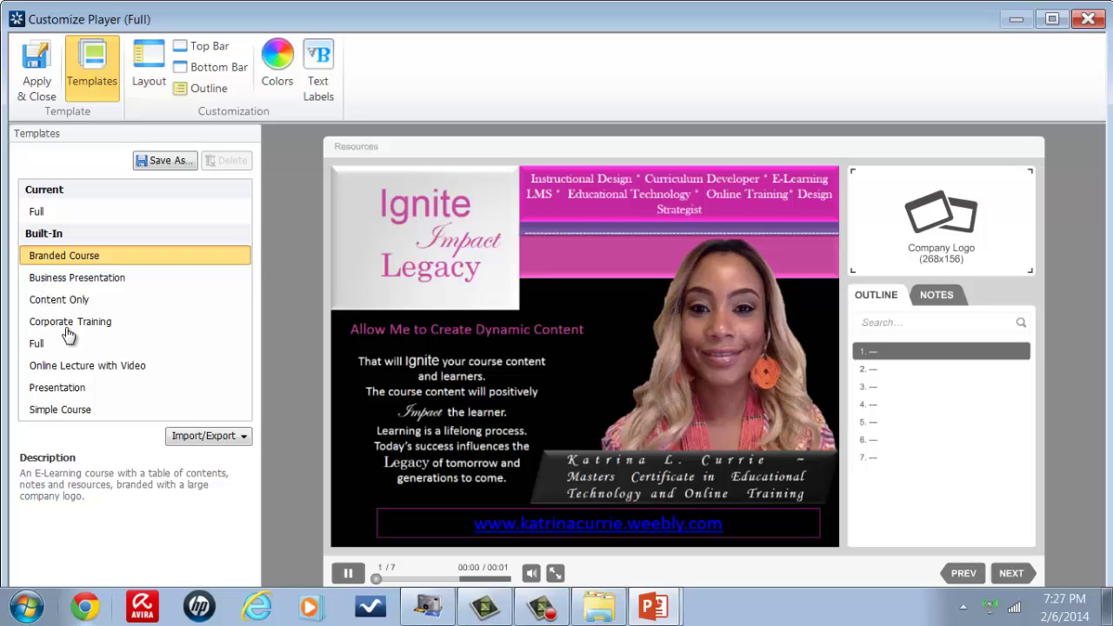
key(Down)
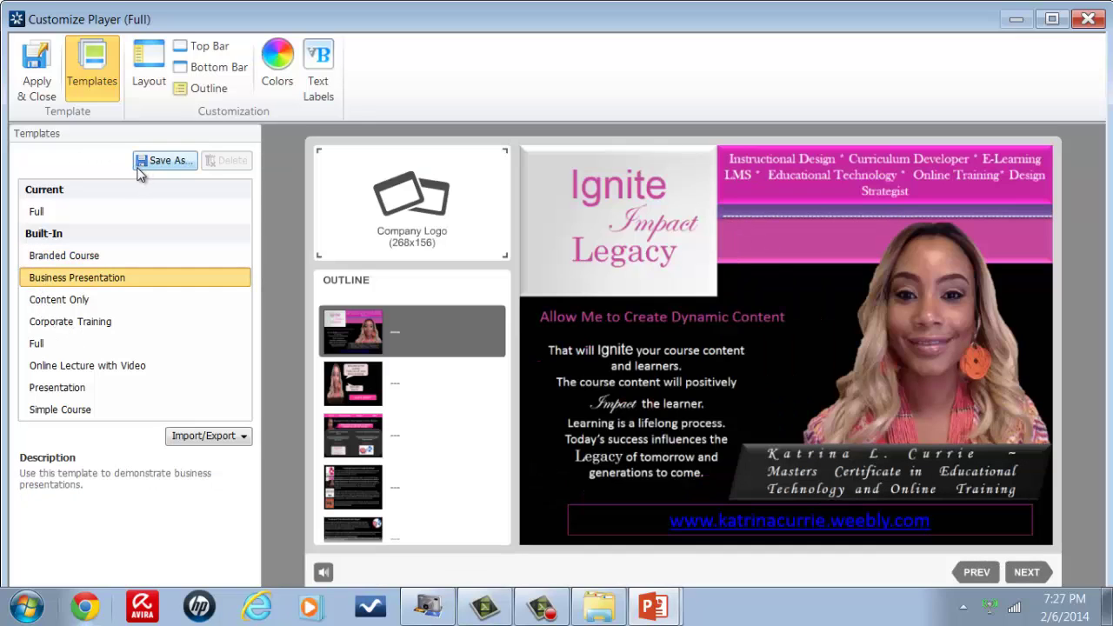
Step: Make the presenter the default, enable 'Use presenter-specific company logo', and save the presenter details
click(391, 248)
click(334, 92)
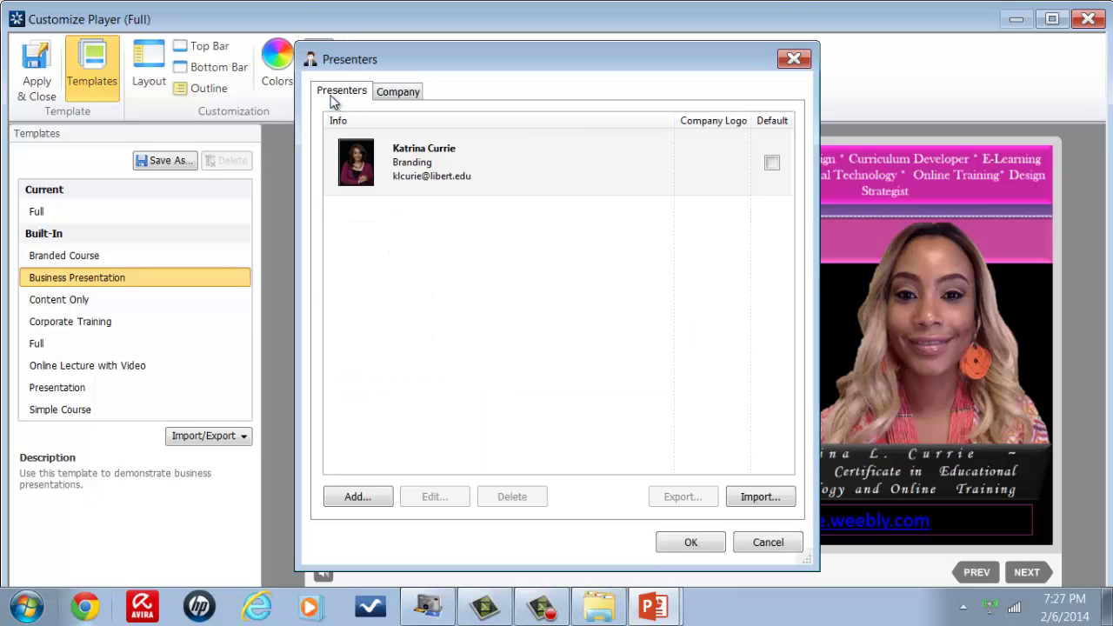
click(771, 164)
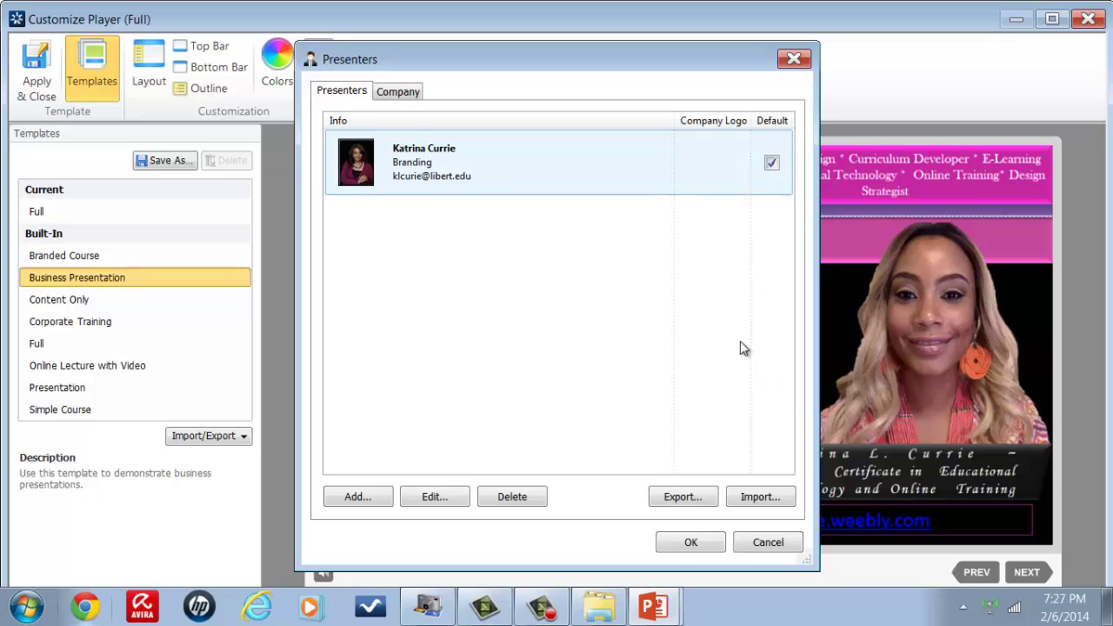
click(434, 496)
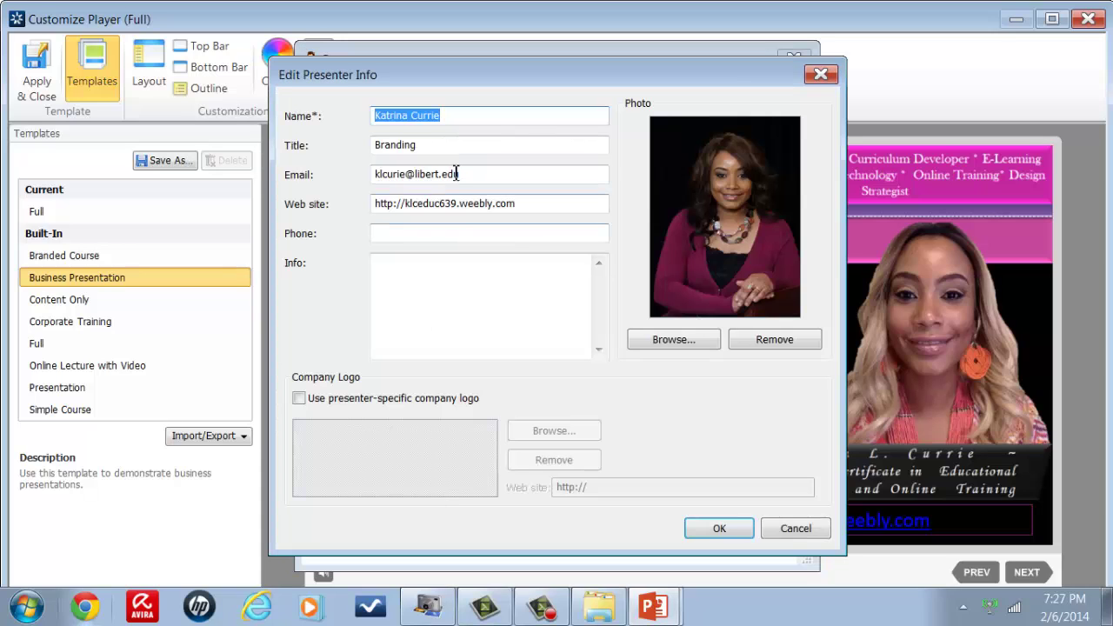
click(443, 173)
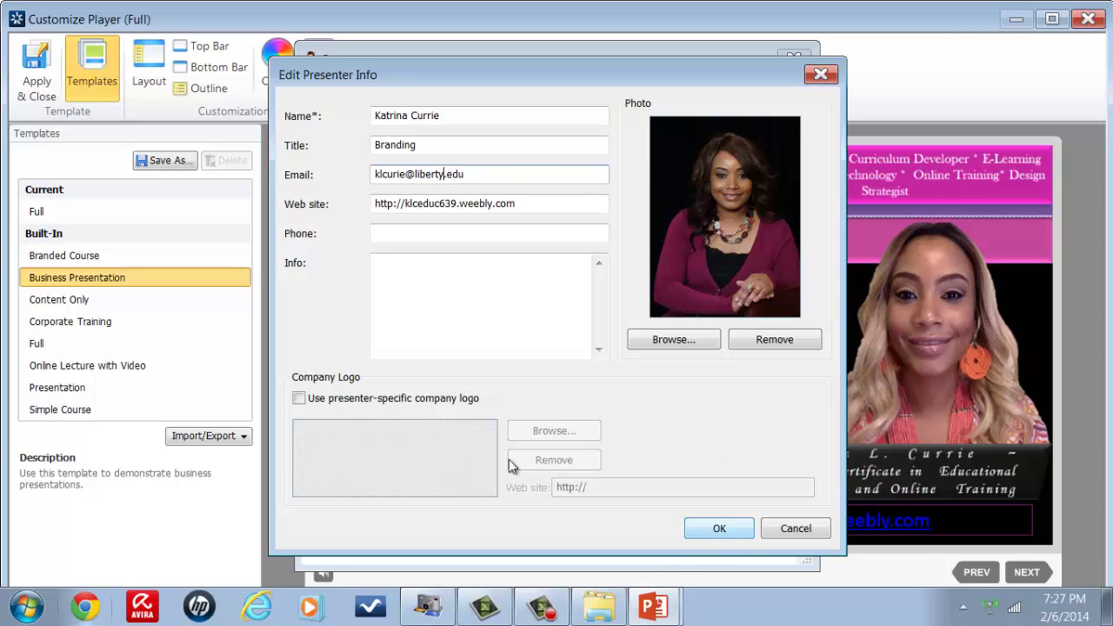
click(298, 398)
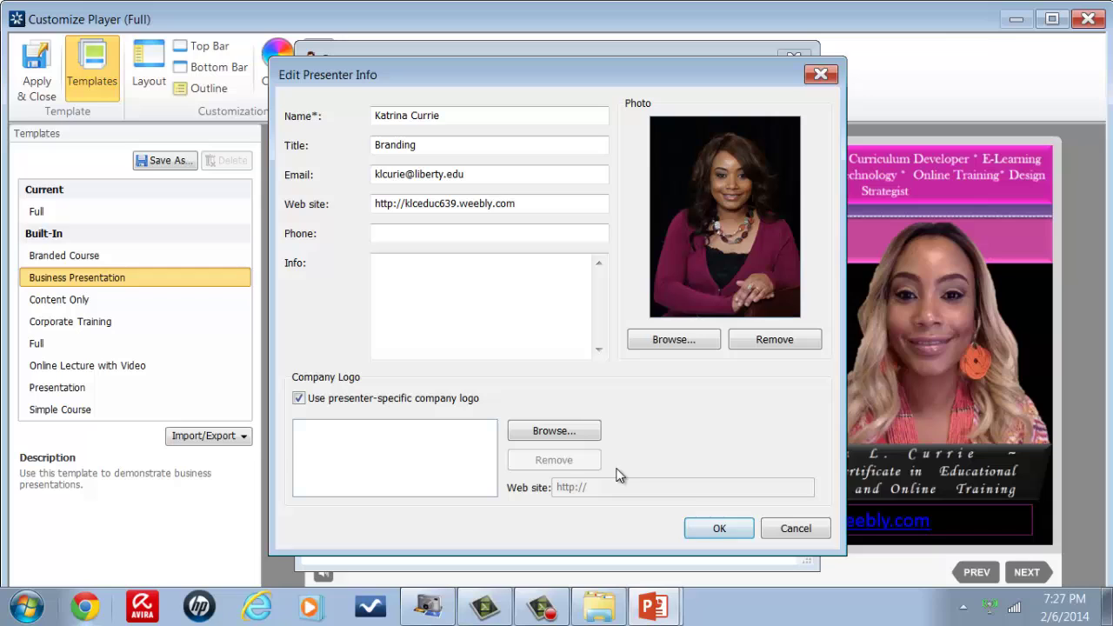
click(719, 529)
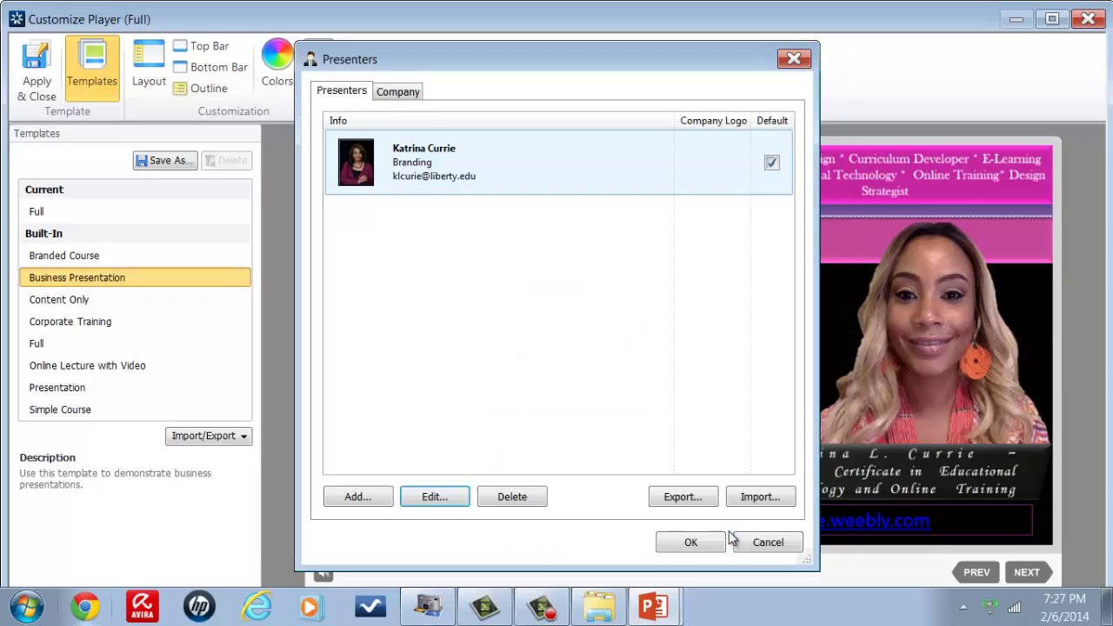
click(683, 543)
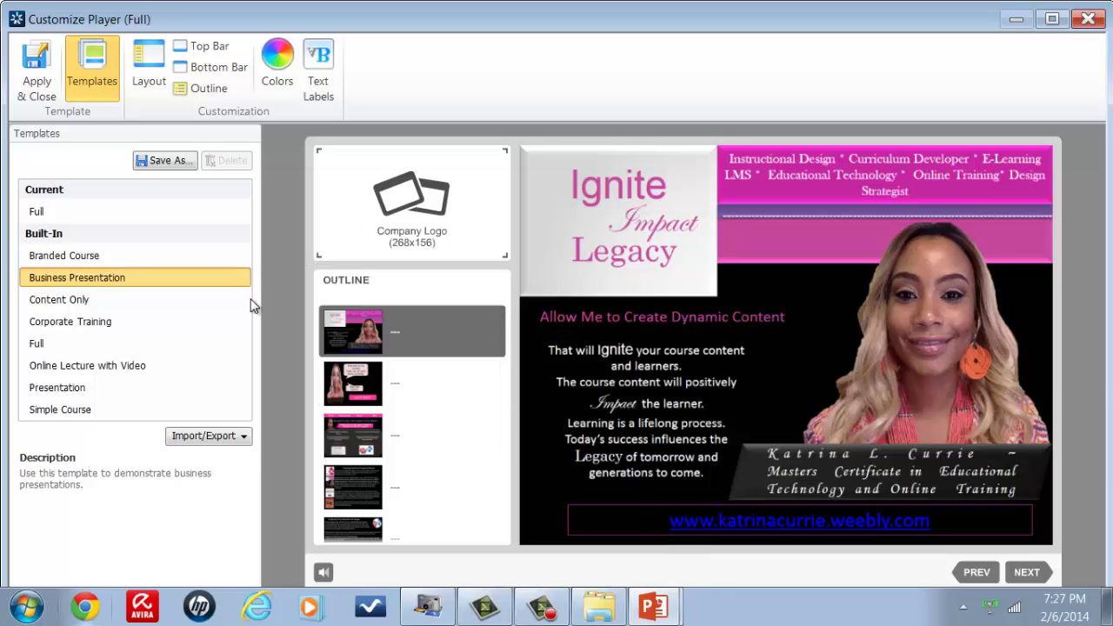
Step: Compare Presentation, Simple Course, Online Lecture with Video and Full templates, ending on Corporate Training with notes shown
click(109, 323)
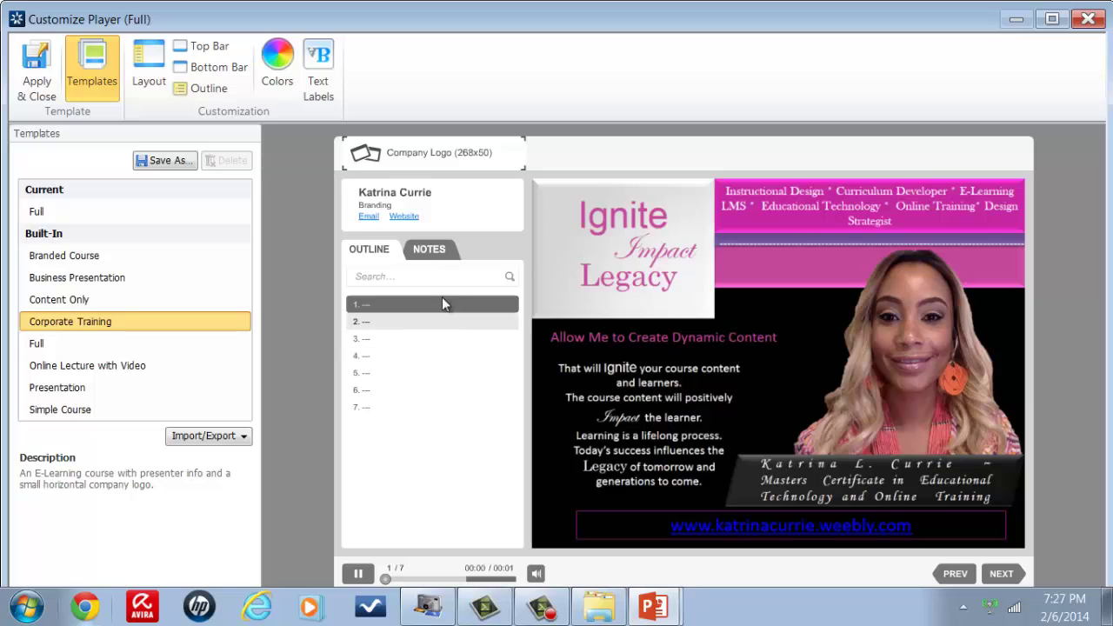
click(435, 249)
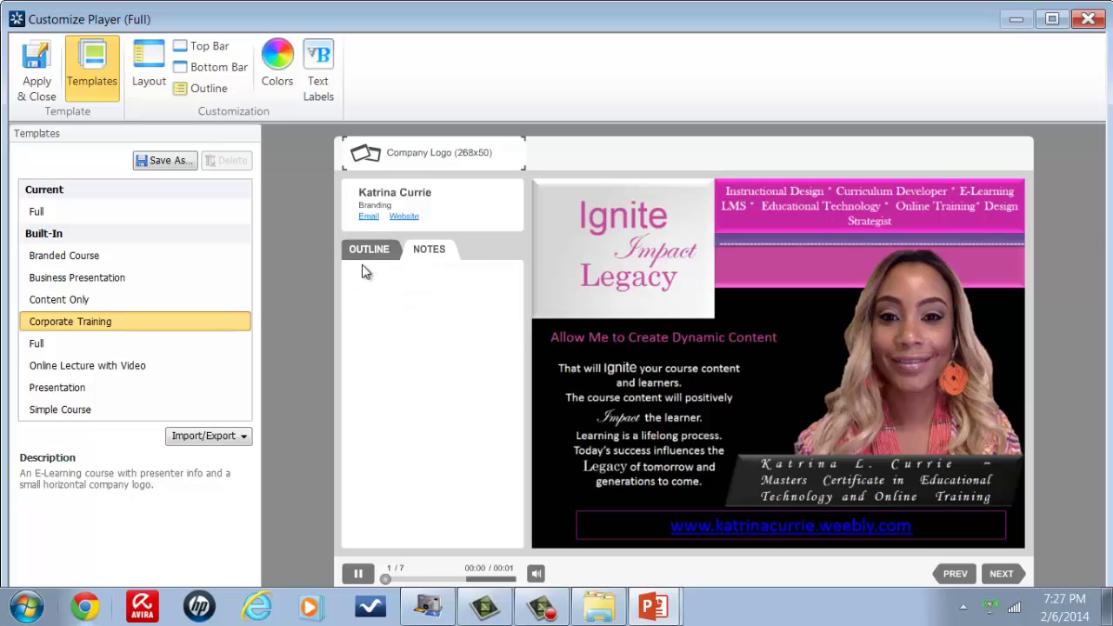
click(73, 389)
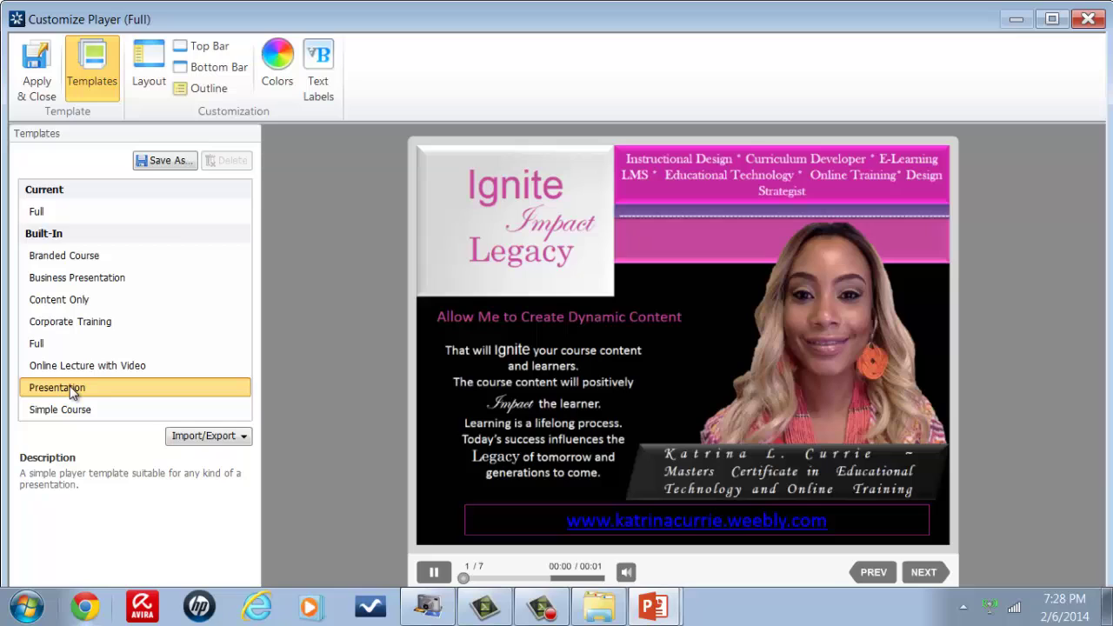
click(61, 409)
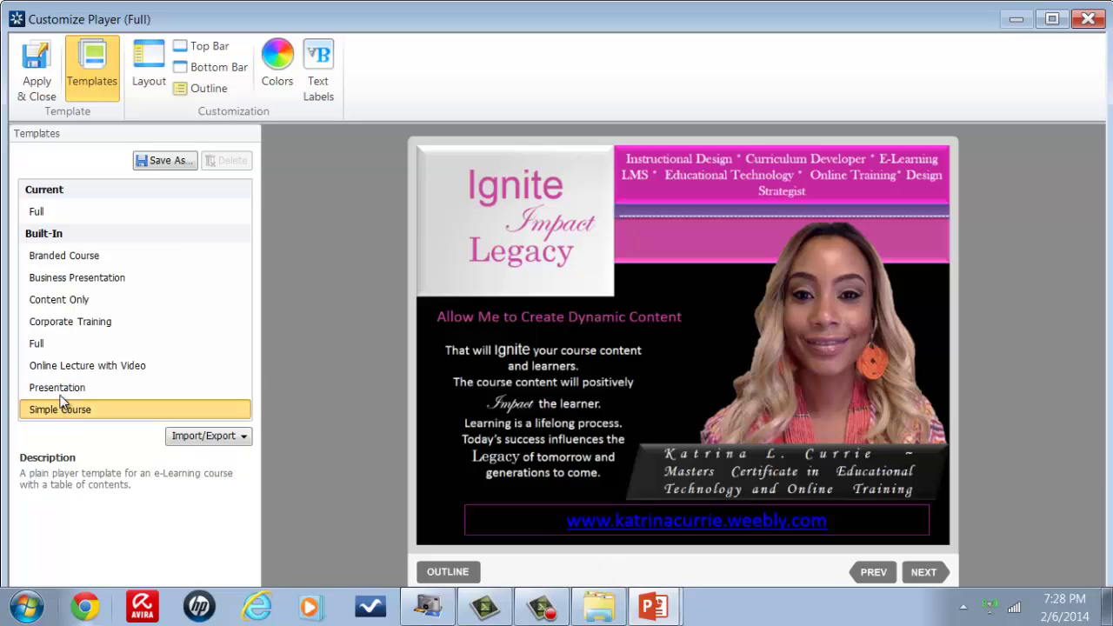
click(61, 388)
click(62, 369)
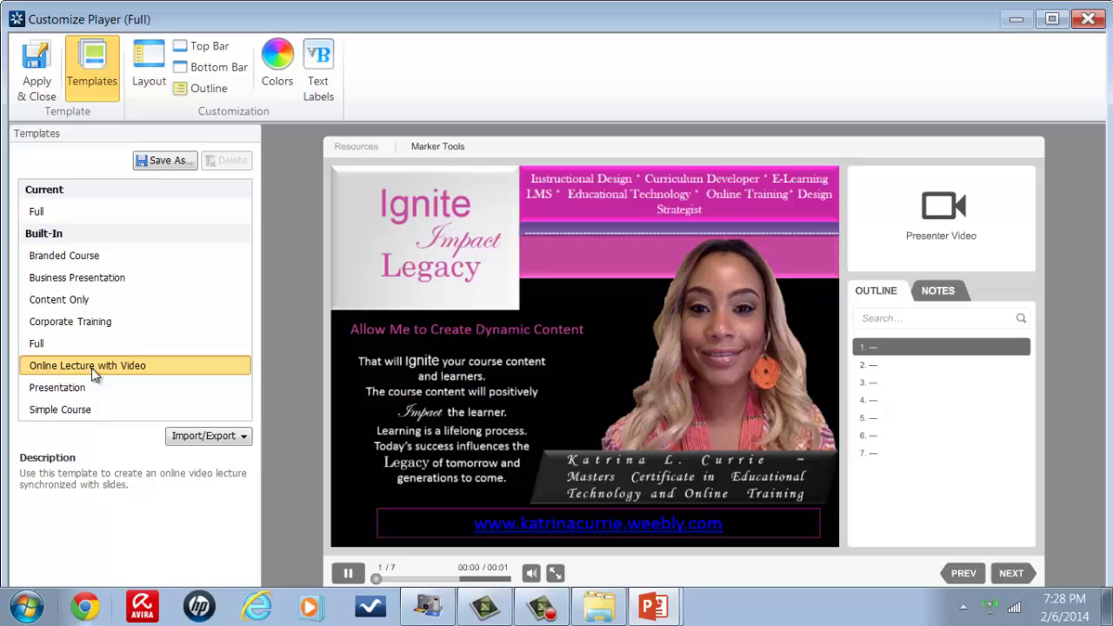
click(58, 345)
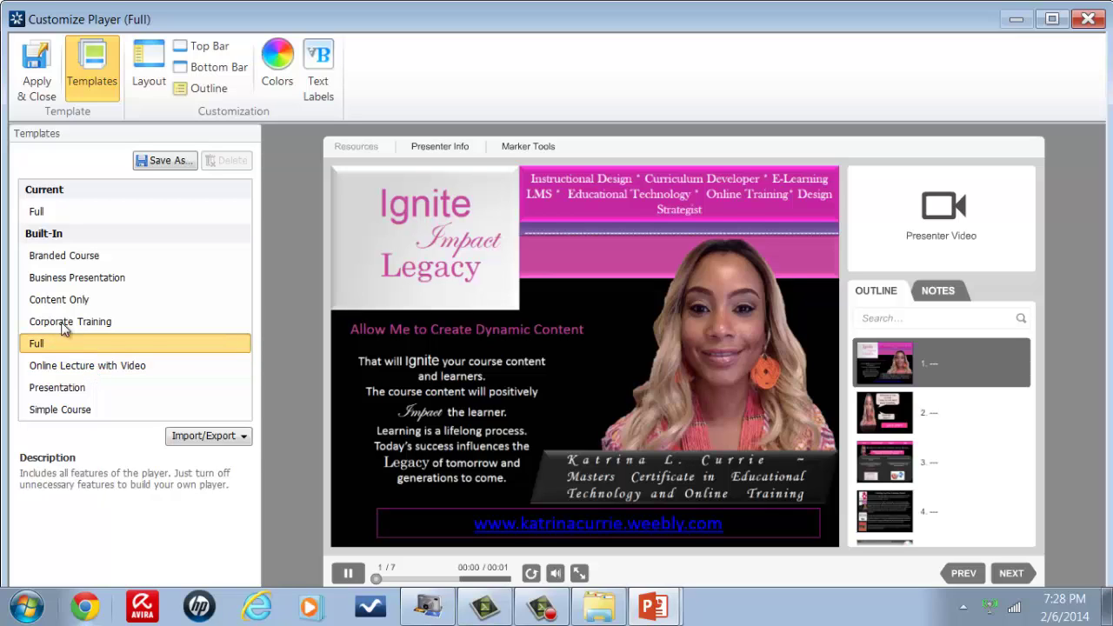
click(62, 322)
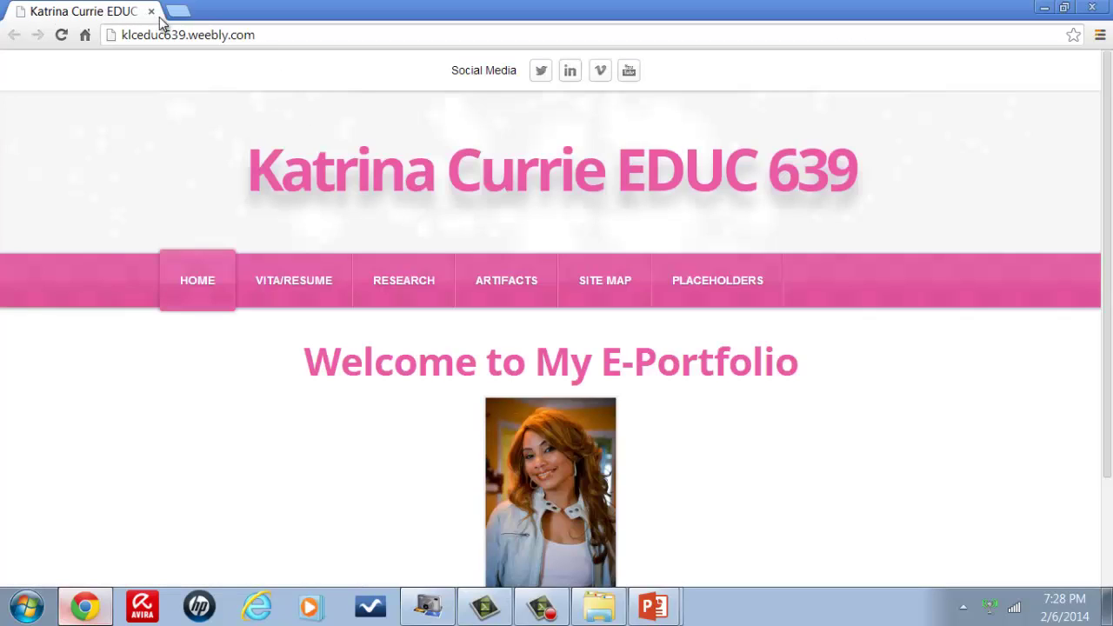
click(151, 12)
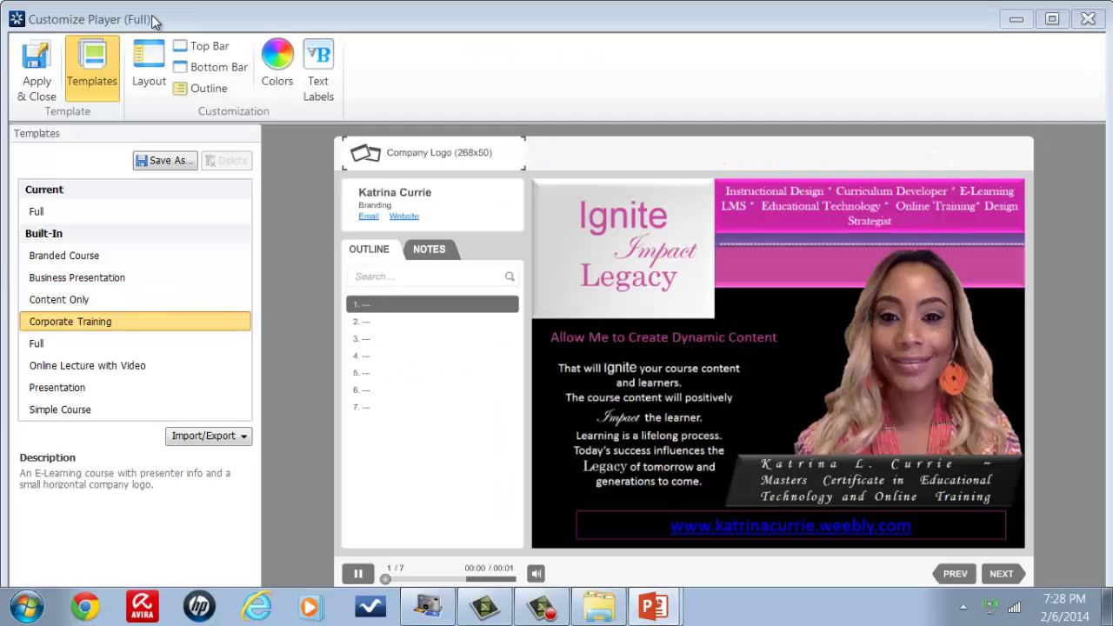
Step: Preview the Business Presentation, Content Only and Full layouts, toggling presenter info and marker tools
click(64, 278)
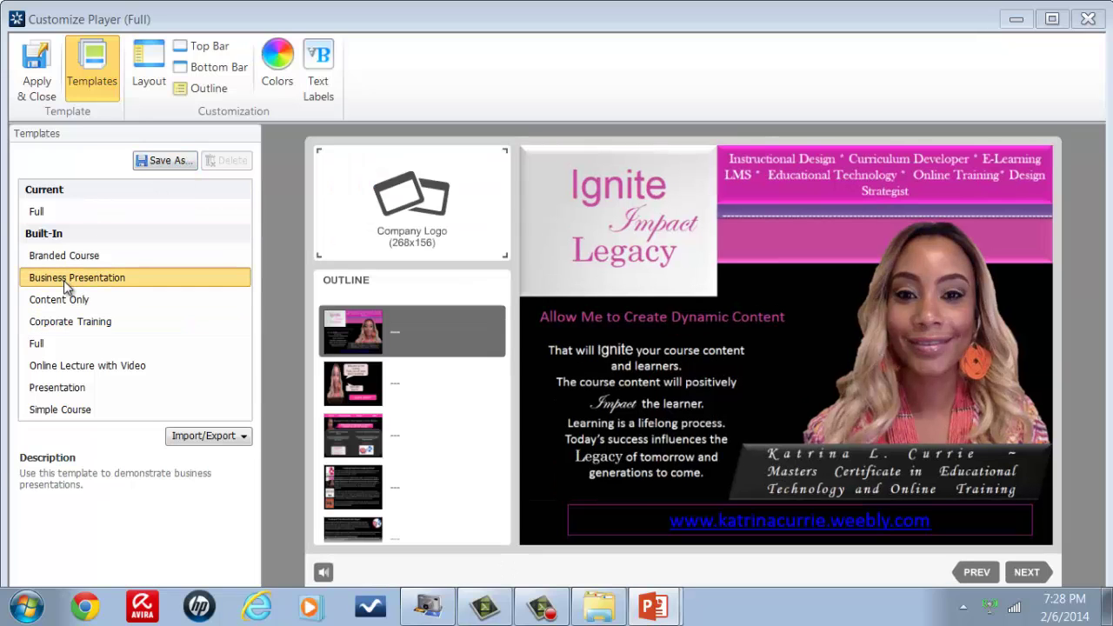
click(65, 301)
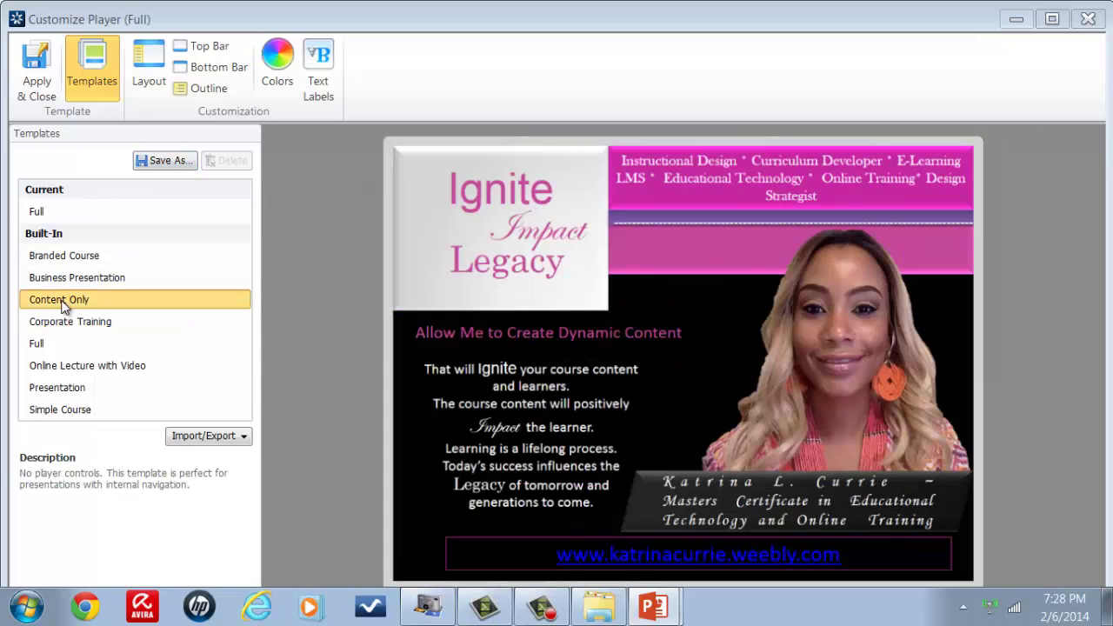
click(50, 211)
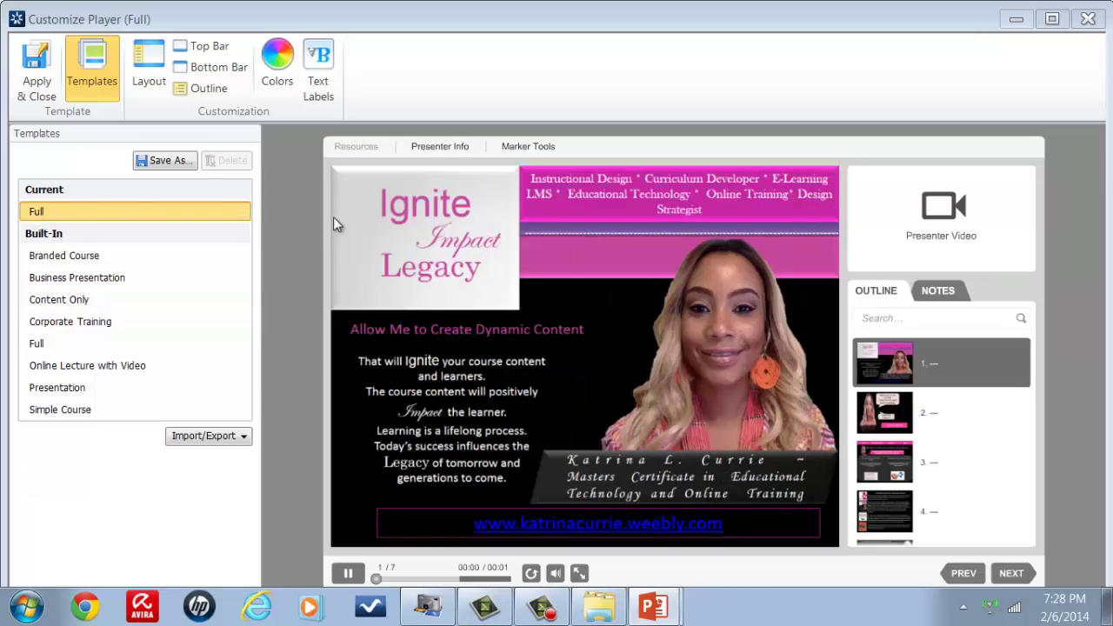
click(427, 144)
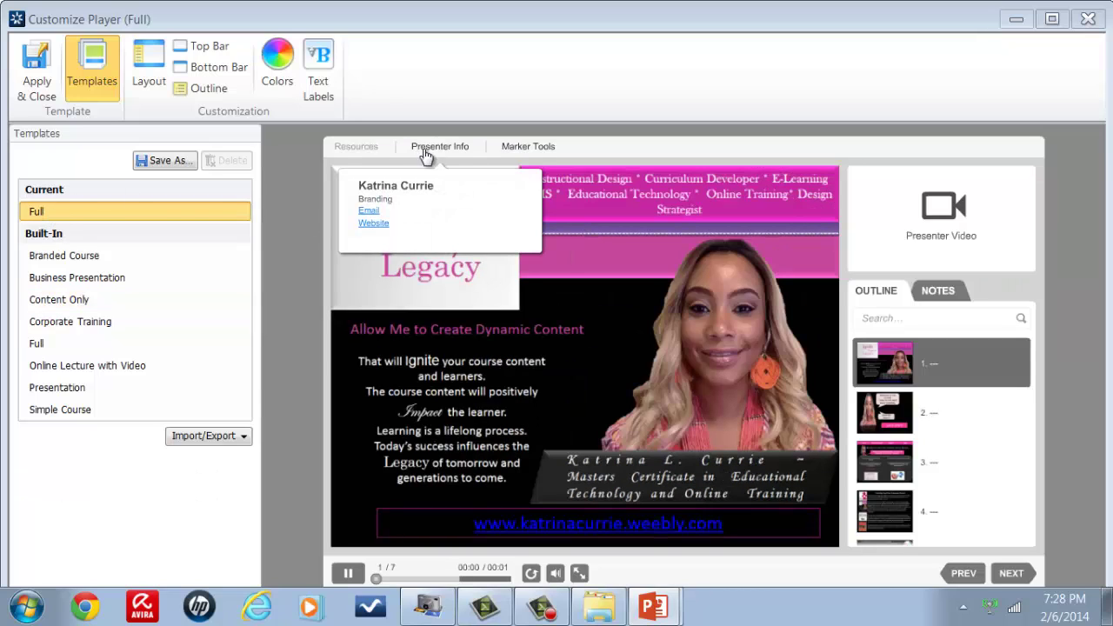
click(536, 152)
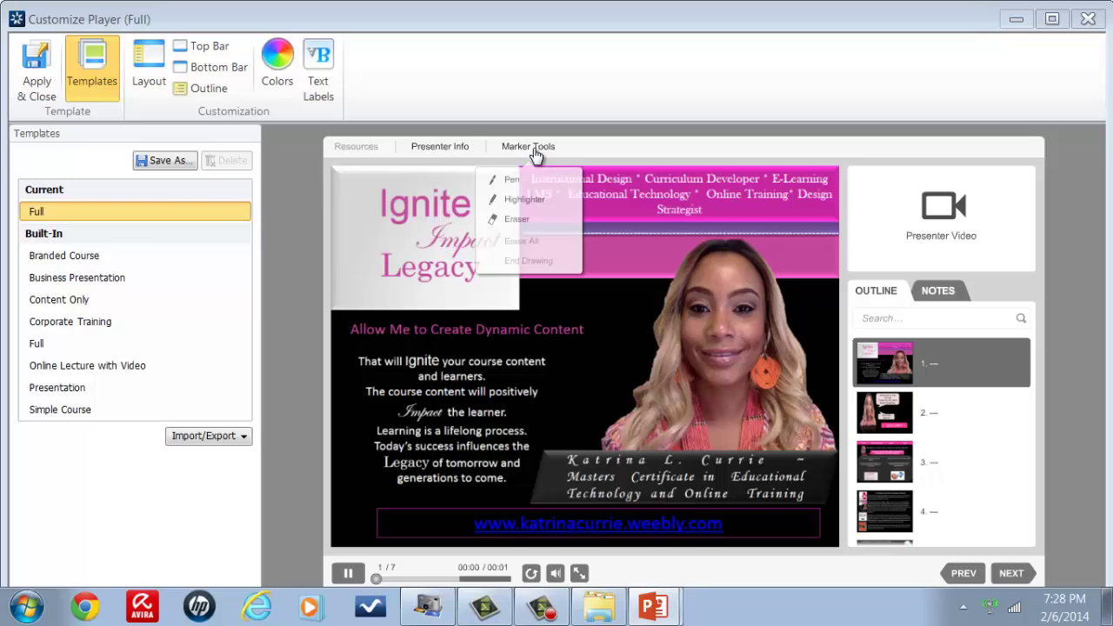
click(456, 148)
click(535, 150)
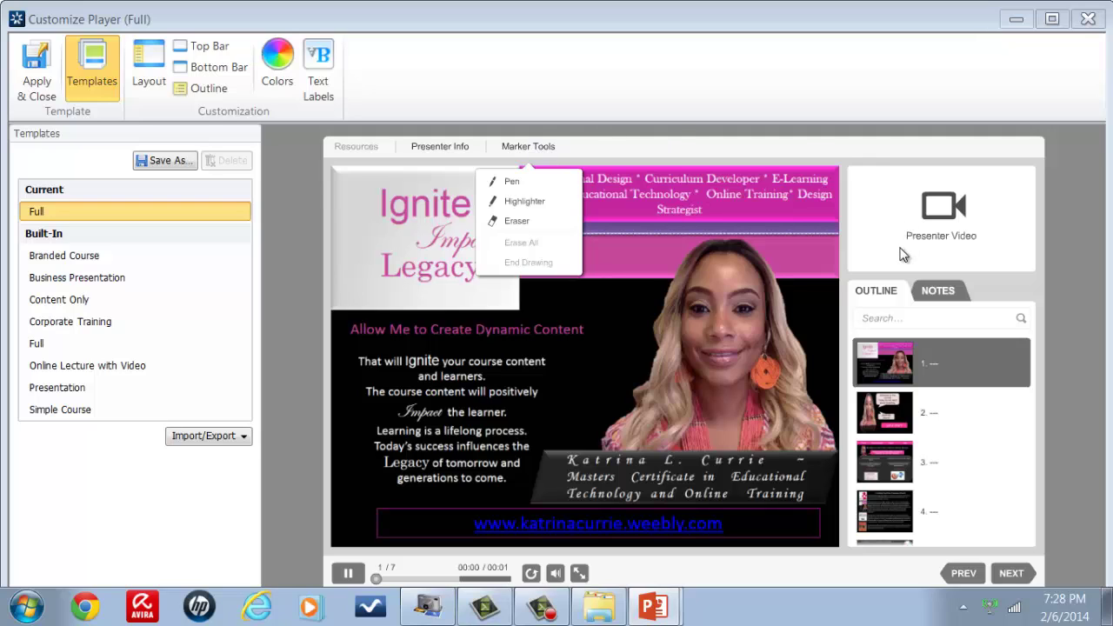
Step: Cycle through Simple Course, Presentation, Online Lecture, Full and Corporate Training, then choose Business Presentation
click(87, 410)
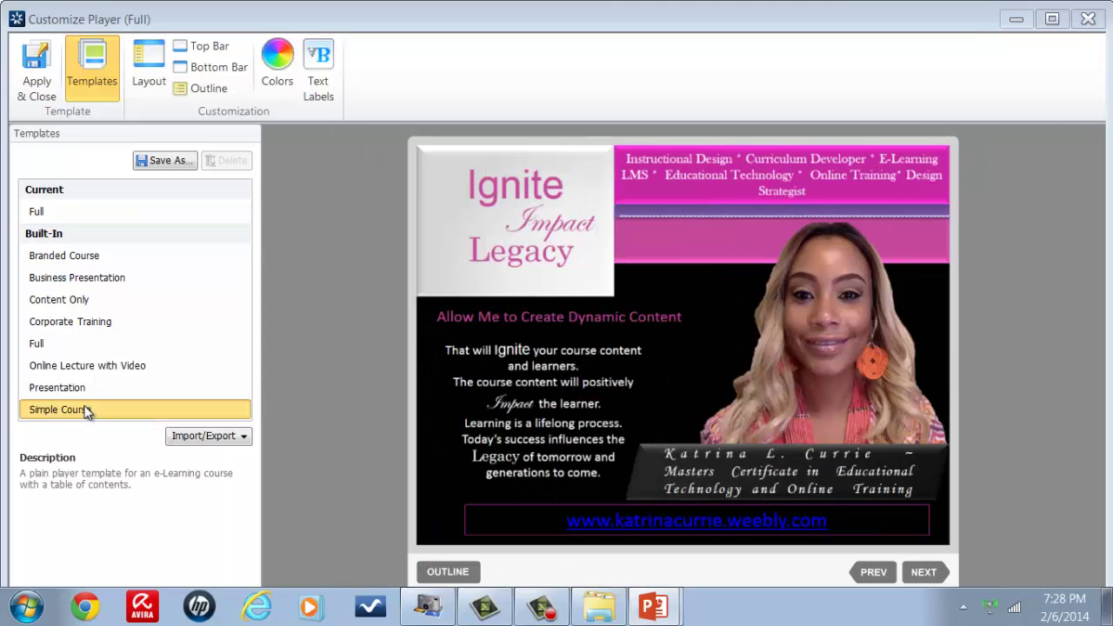
click(82, 392)
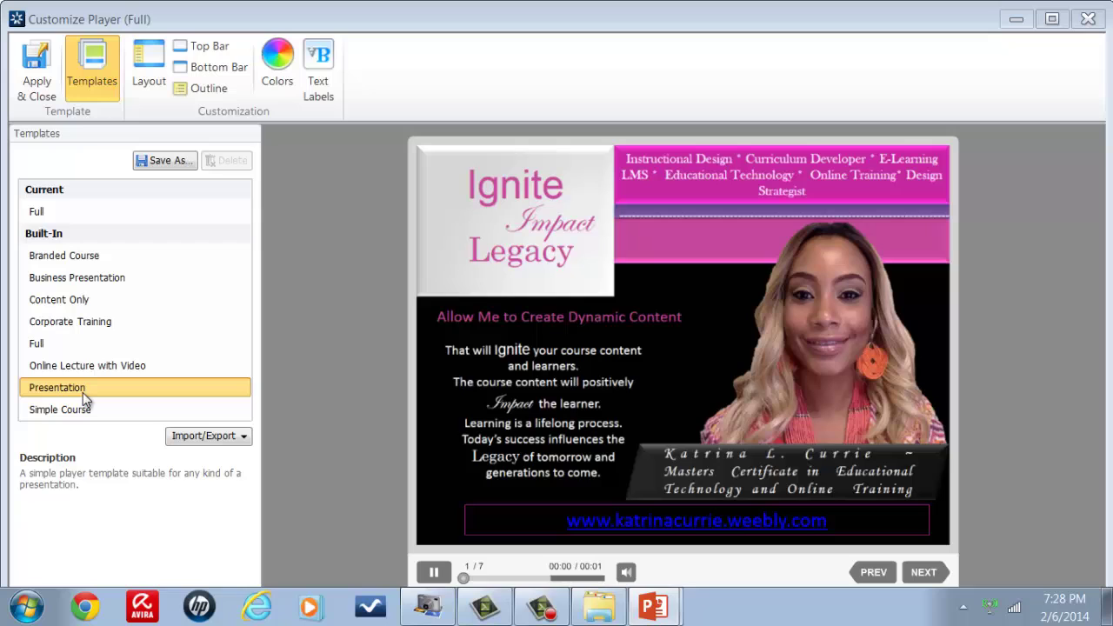
click(88, 367)
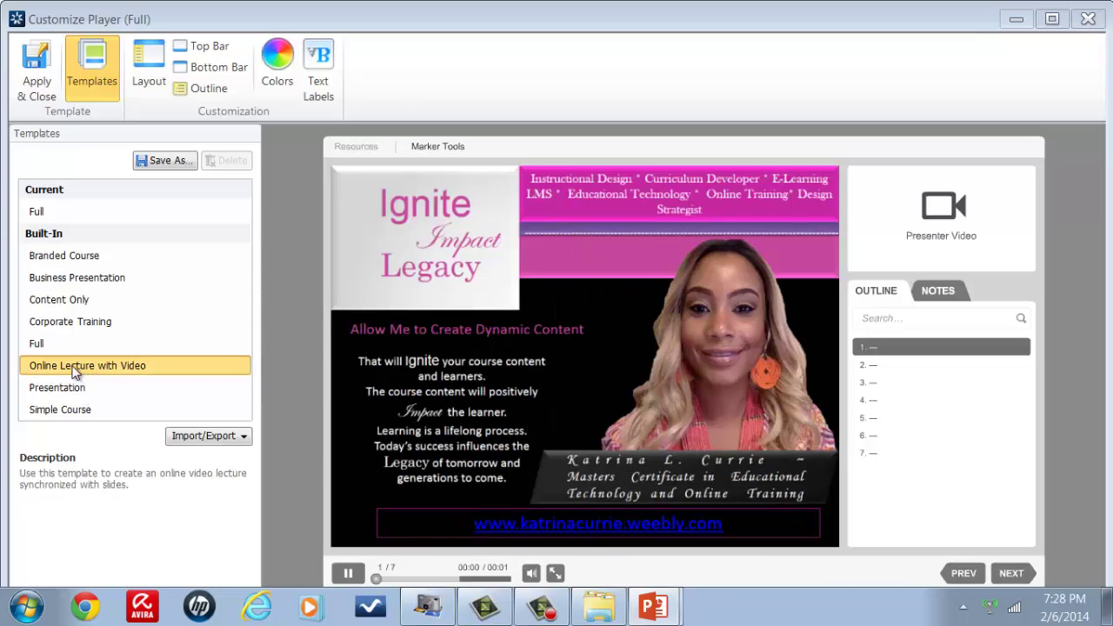
click(56, 345)
click(56, 323)
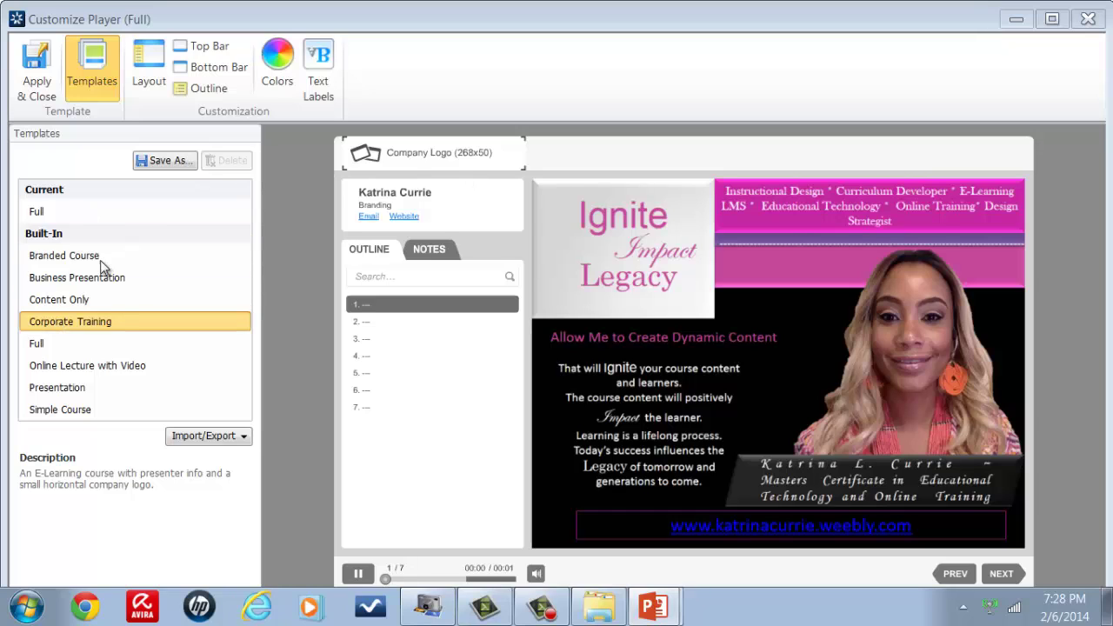
click(72, 277)
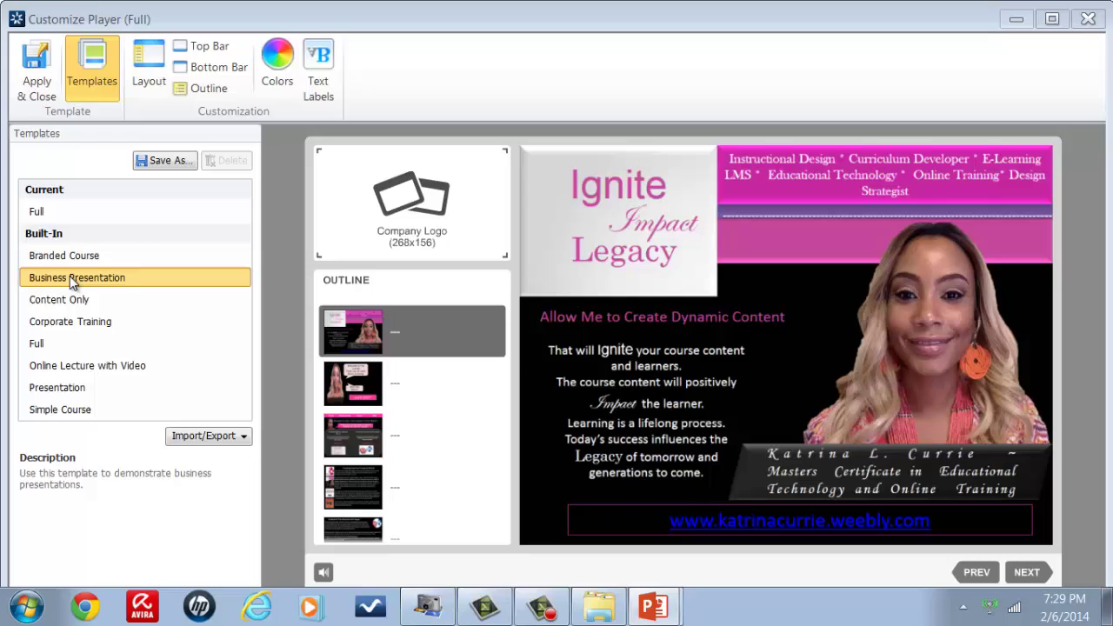
Step: Choose a company logo image, browsing Local Disk (C:) > Users > the user's folder
click(400, 224)
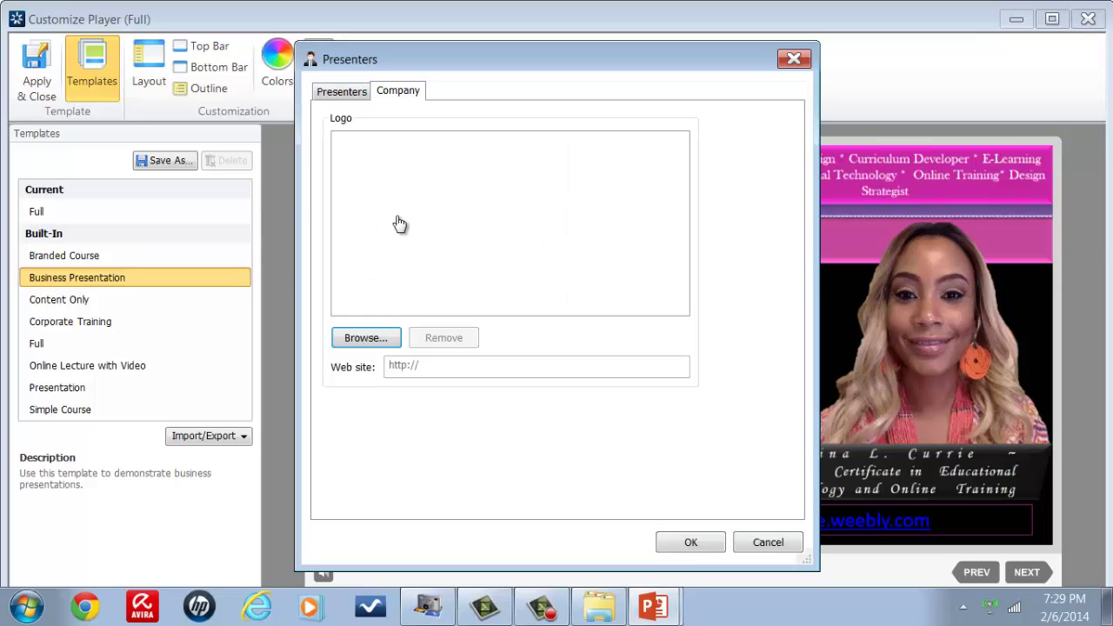
click(344, 94)
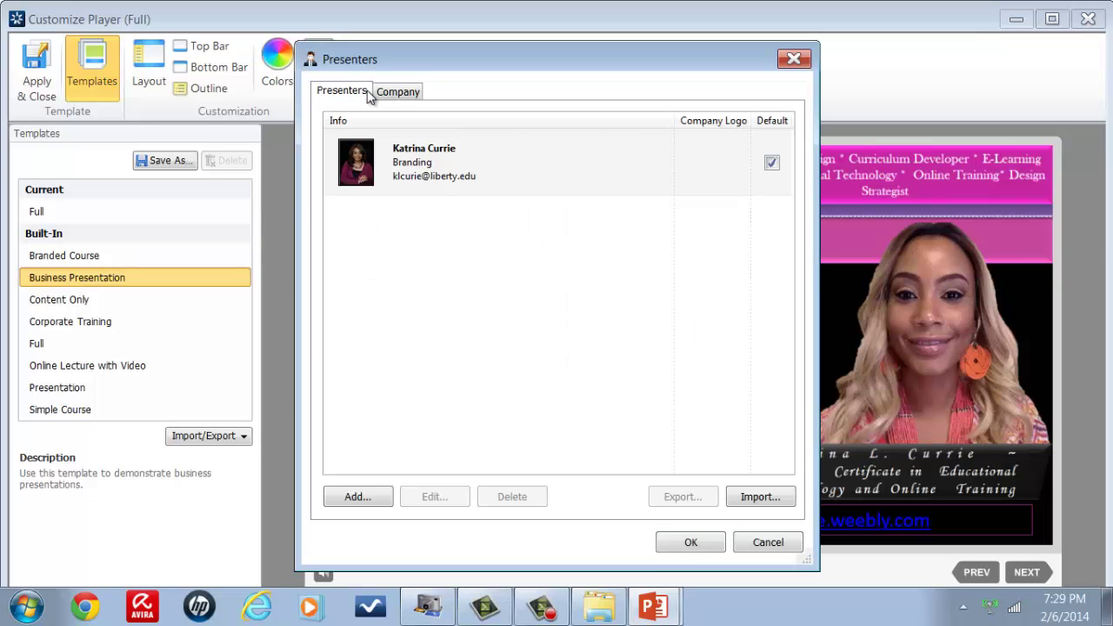
click(387, 95)
click(363, 337)
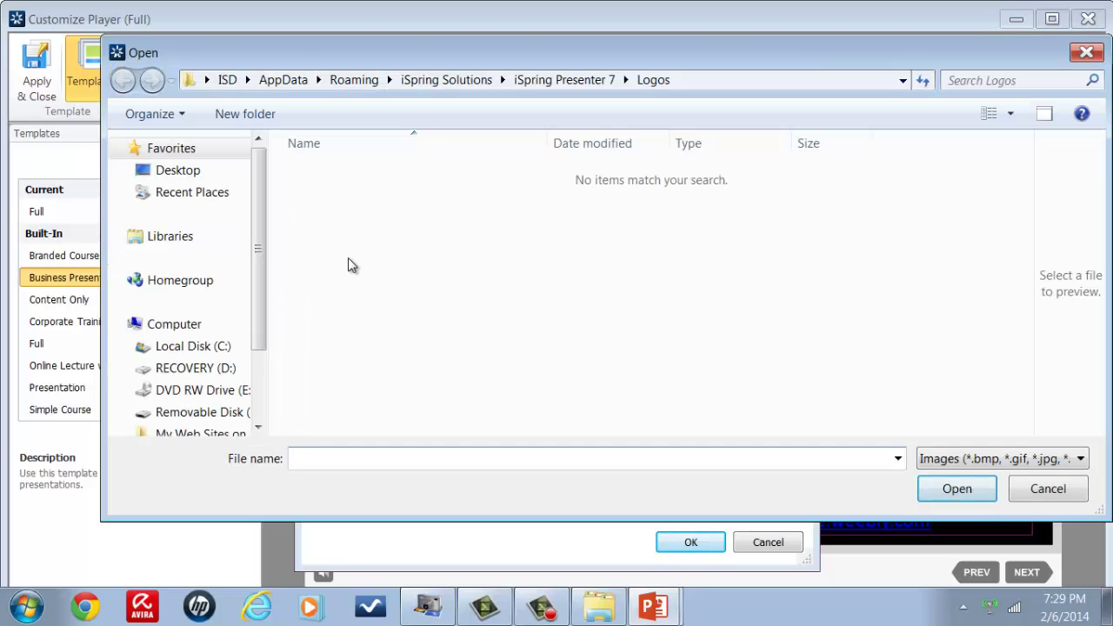
click(213, 347)
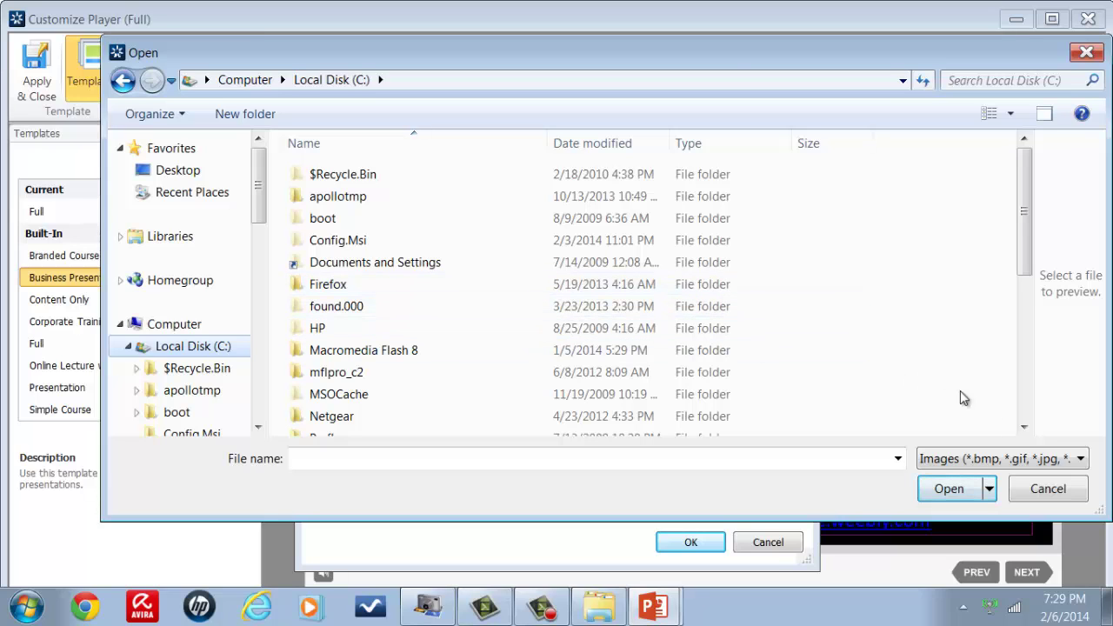
click(1024, 427)
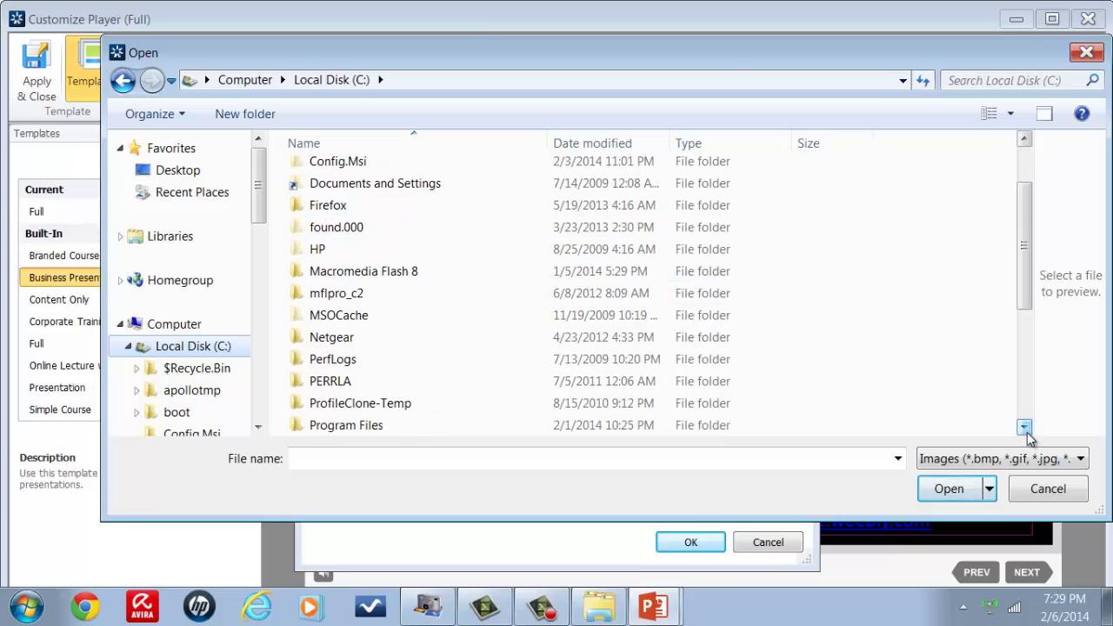
click(1024, 427)
click(1024, 427)
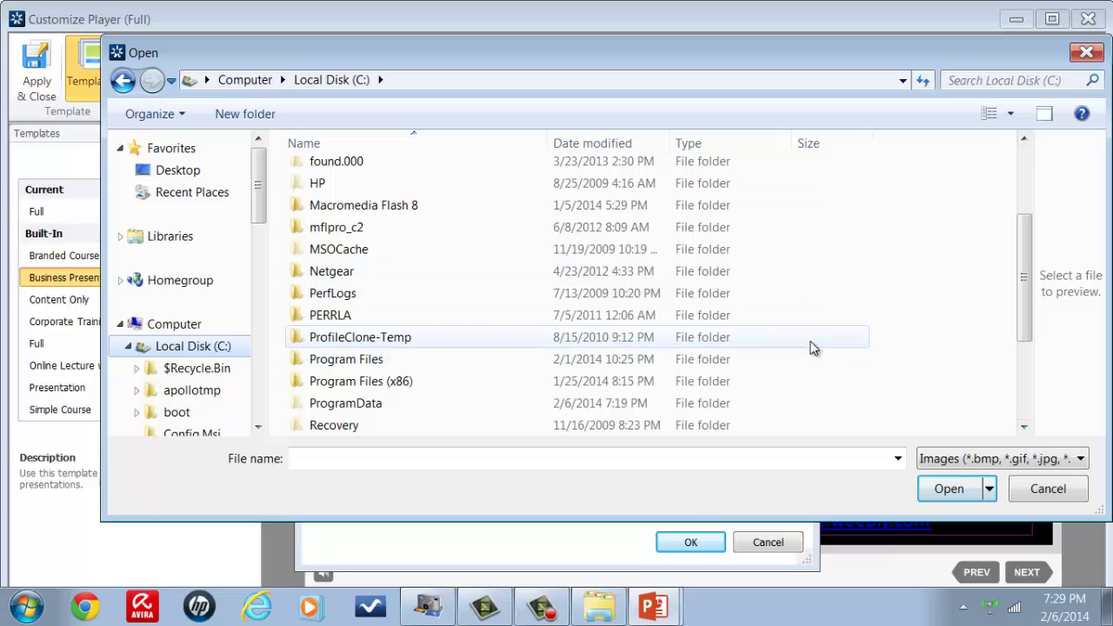
click(1025, 428)
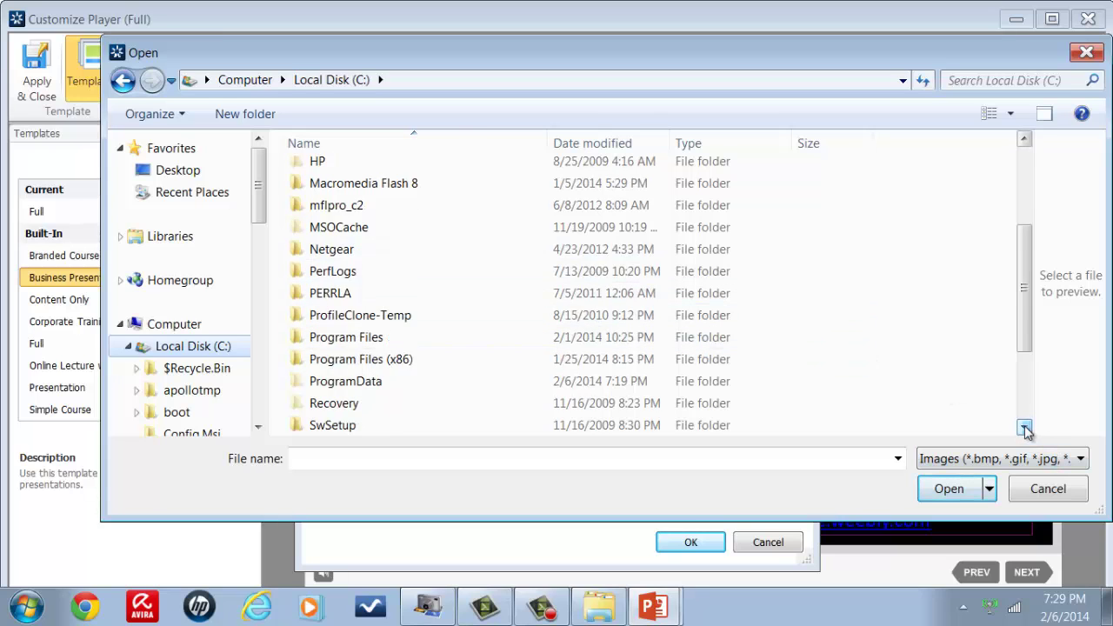
click(1023, 428)
click(1024, 428)
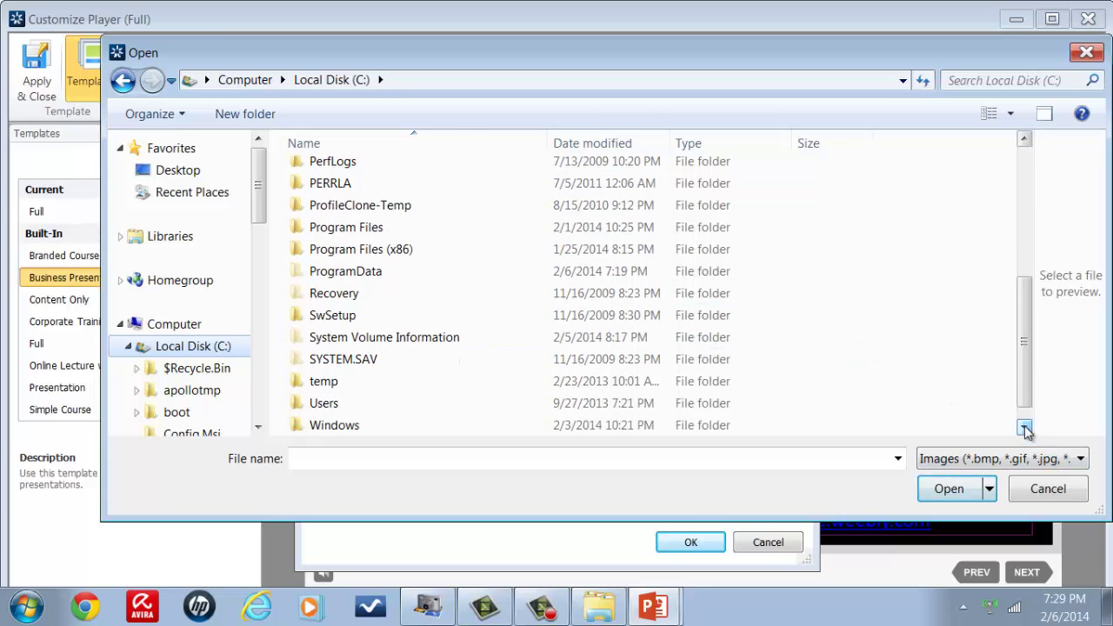
double_click(466, 403)
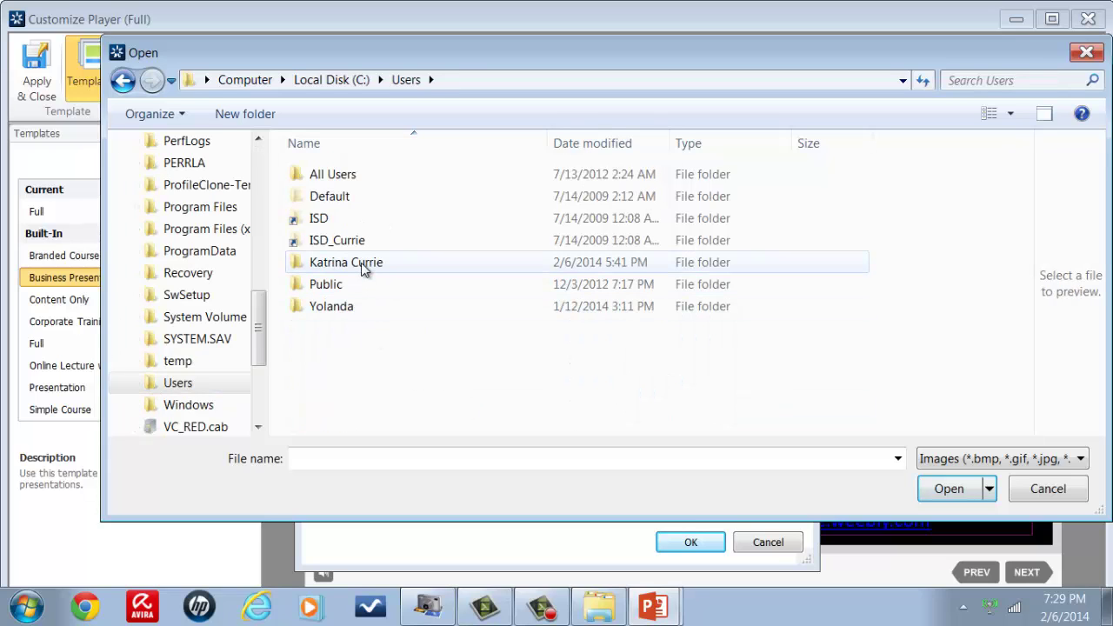
double_click(361, 261)
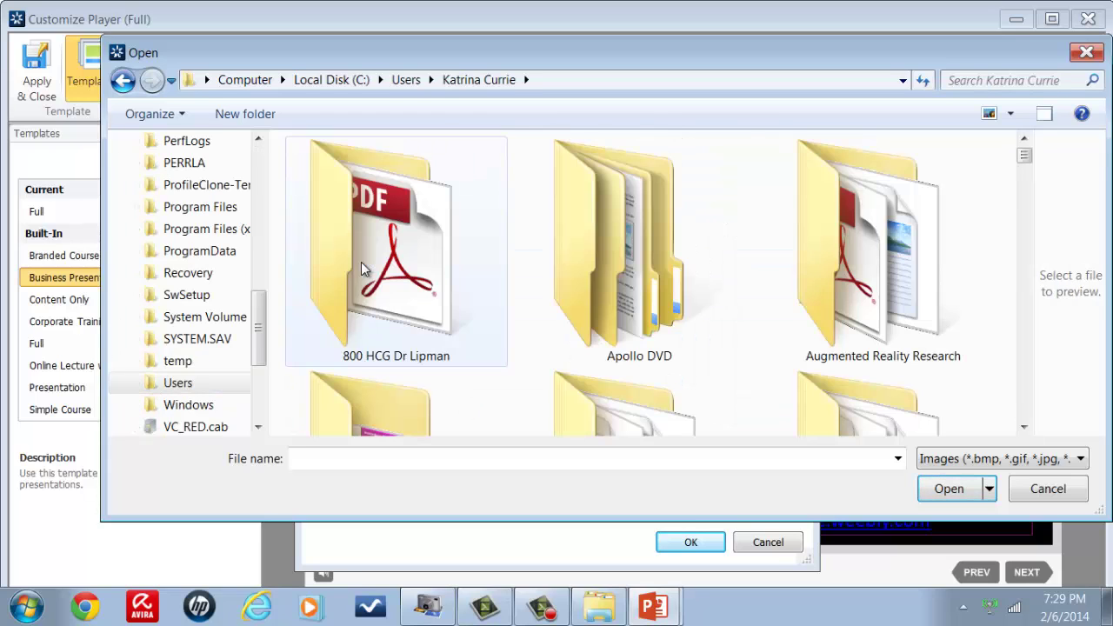
Step: Open the dated portrait pictures folder and pick s42196ca111167_1_0.jpg
click(1024, 428)
click(1024, 428)
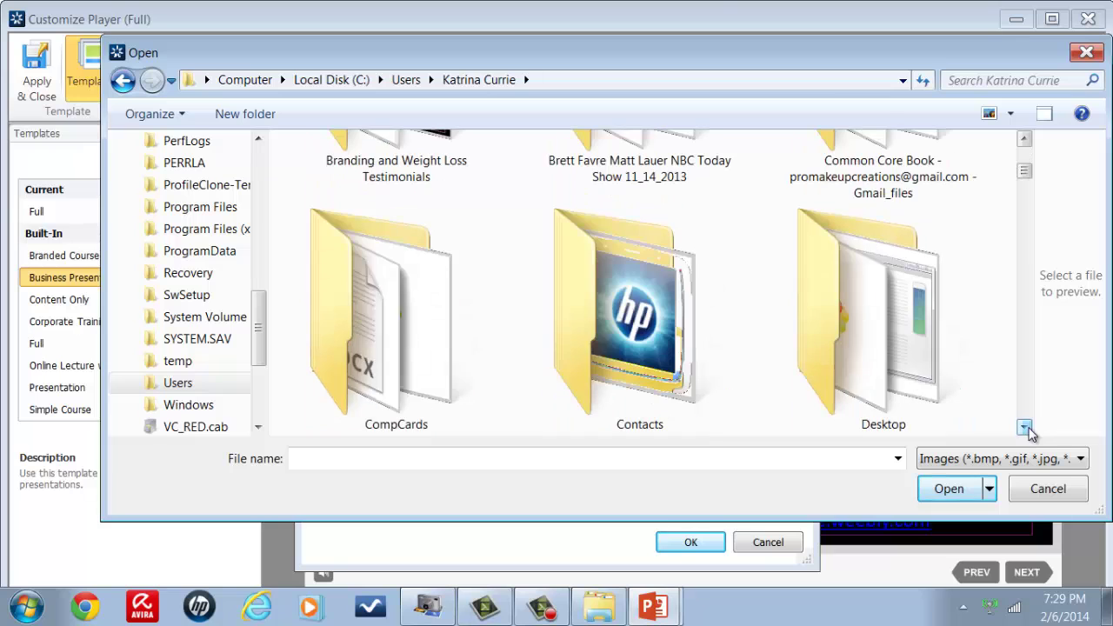
click(1024, 427)
click(1024, 428)
click(1024, 427)
click(1024, 428)
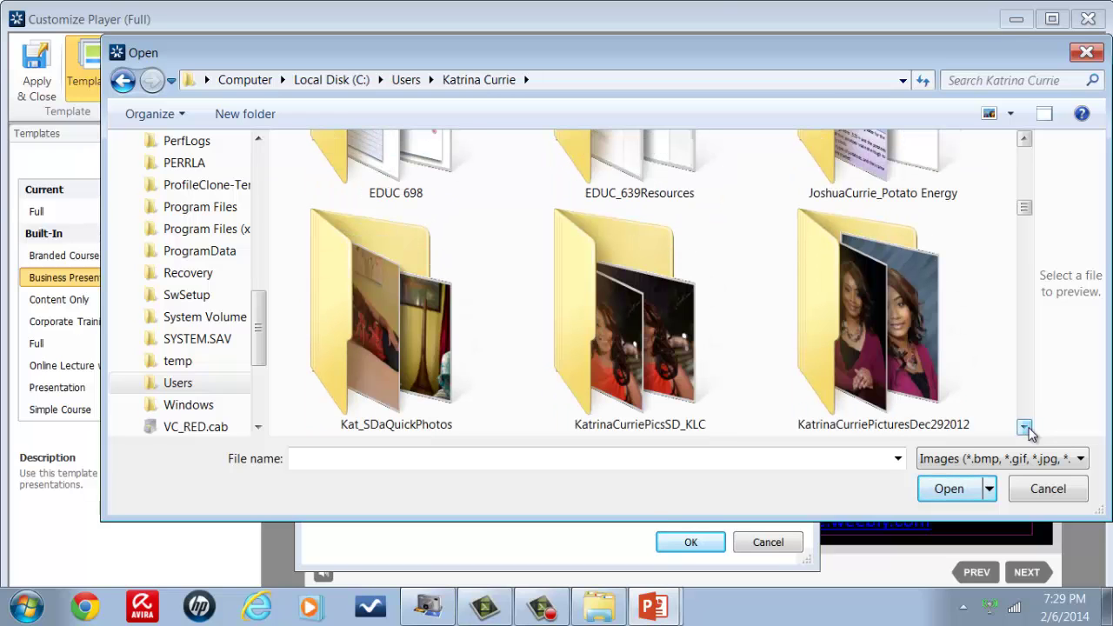
click(944, 381)
double_click(943, 381)
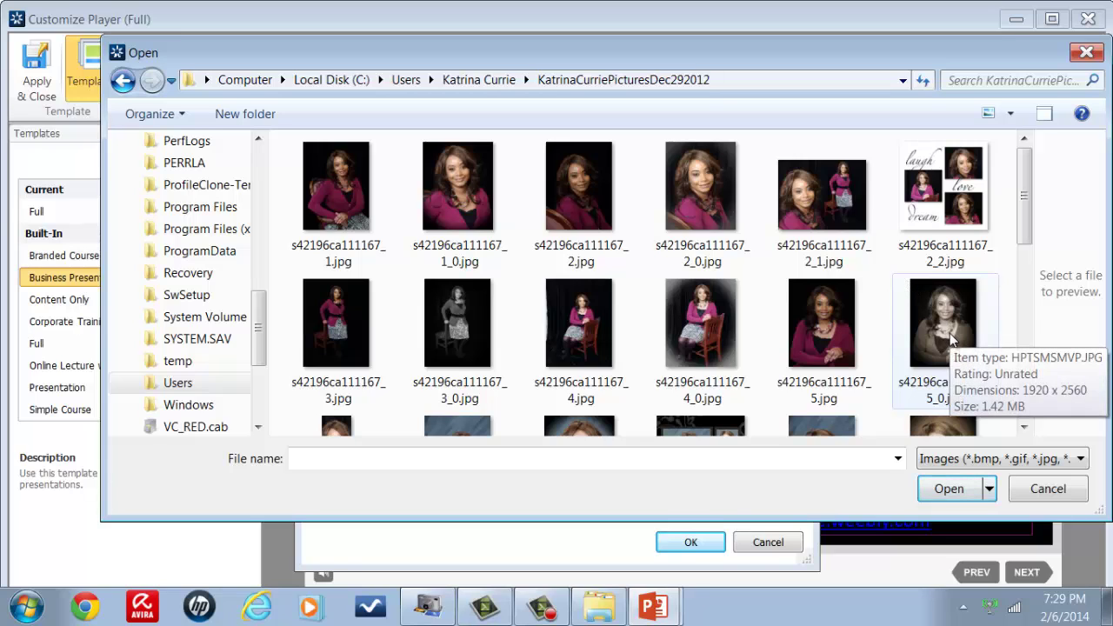
double_click(446, 207)
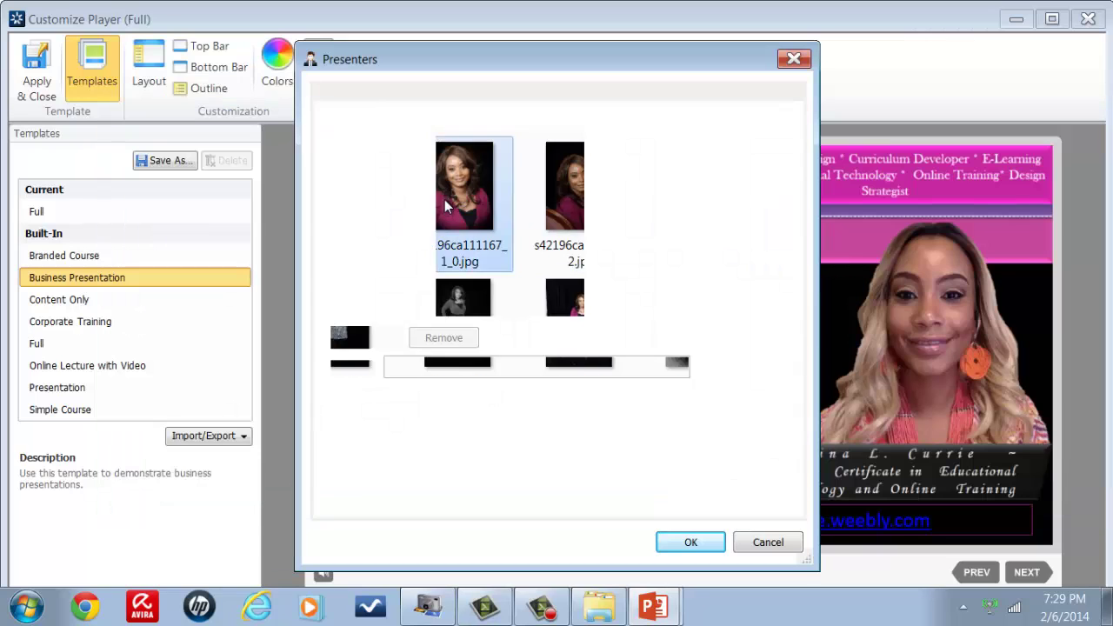
Step: Confirm the presenter photo, compare Branded Course, and keep the Business Presentation layout
click(678, 543)
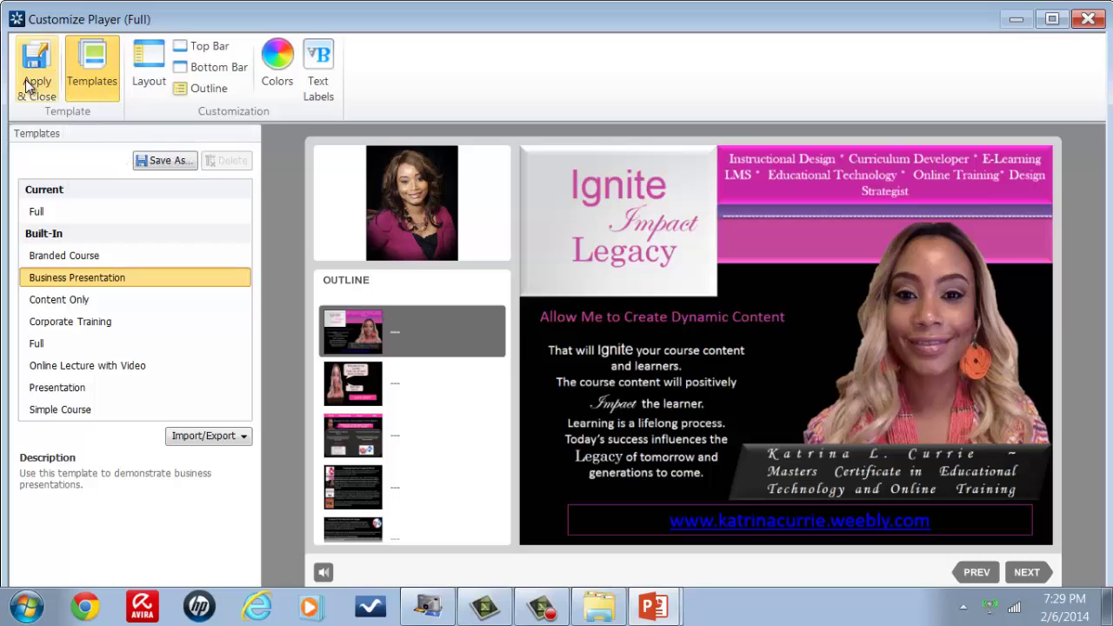
click(75, 253)
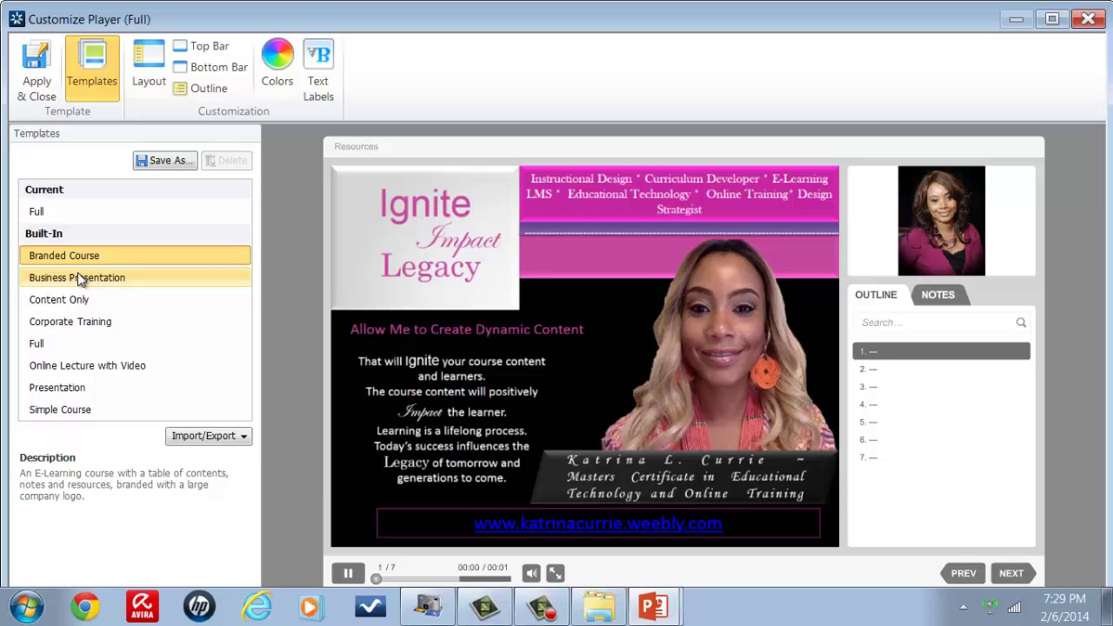
click(81, 279)
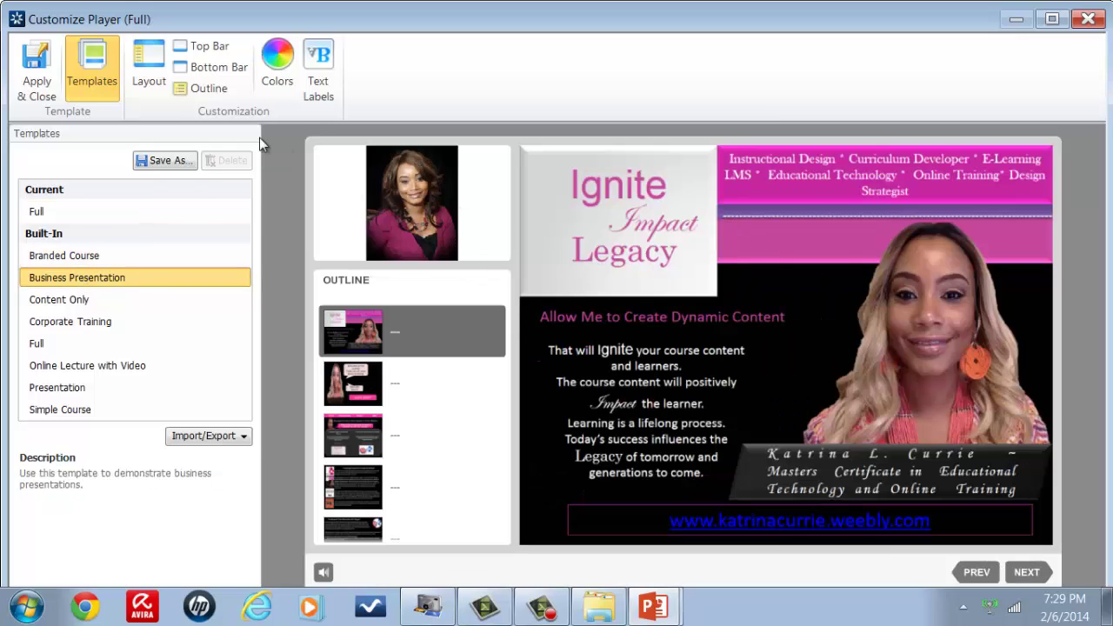
Step: Save the customised player as a new template named Branding and apply it with Apply & Close
click(168, 160)
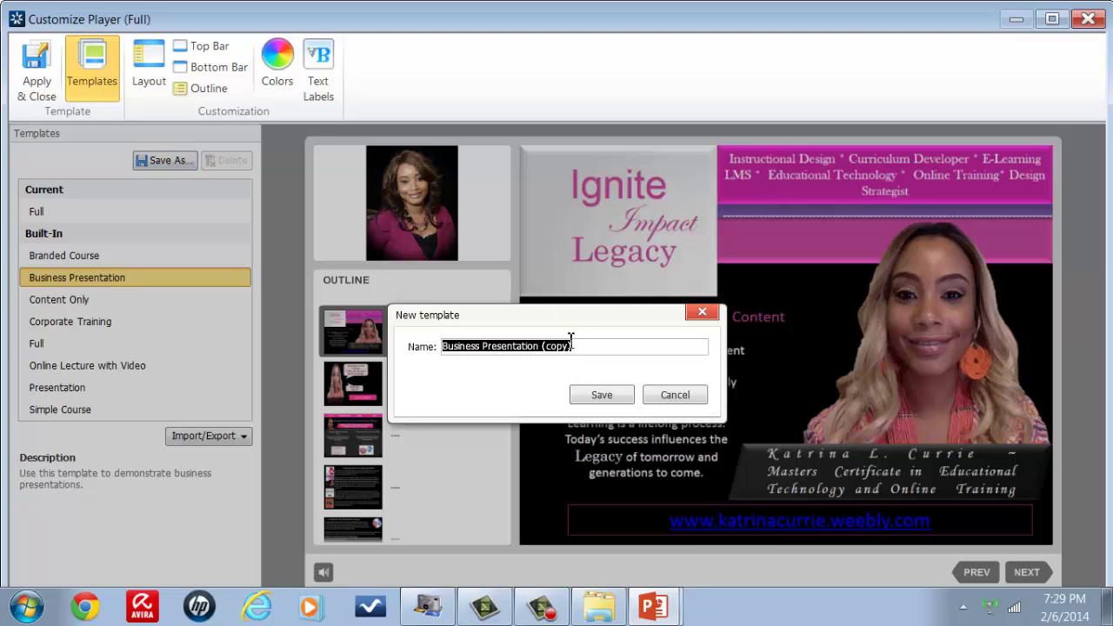
text(Branding)
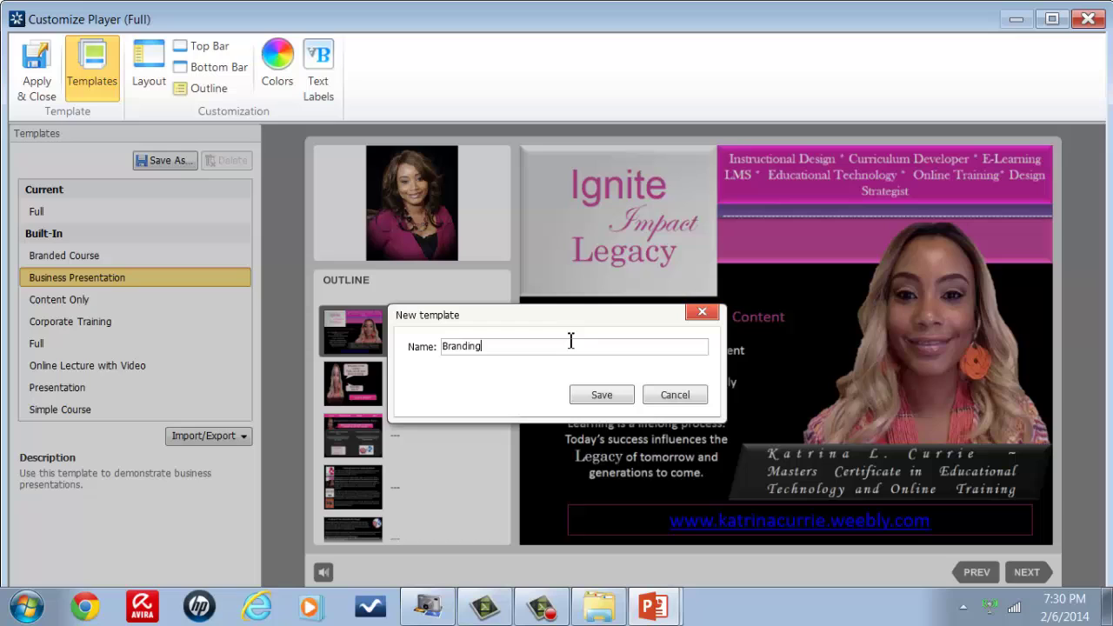
click(606, 396)
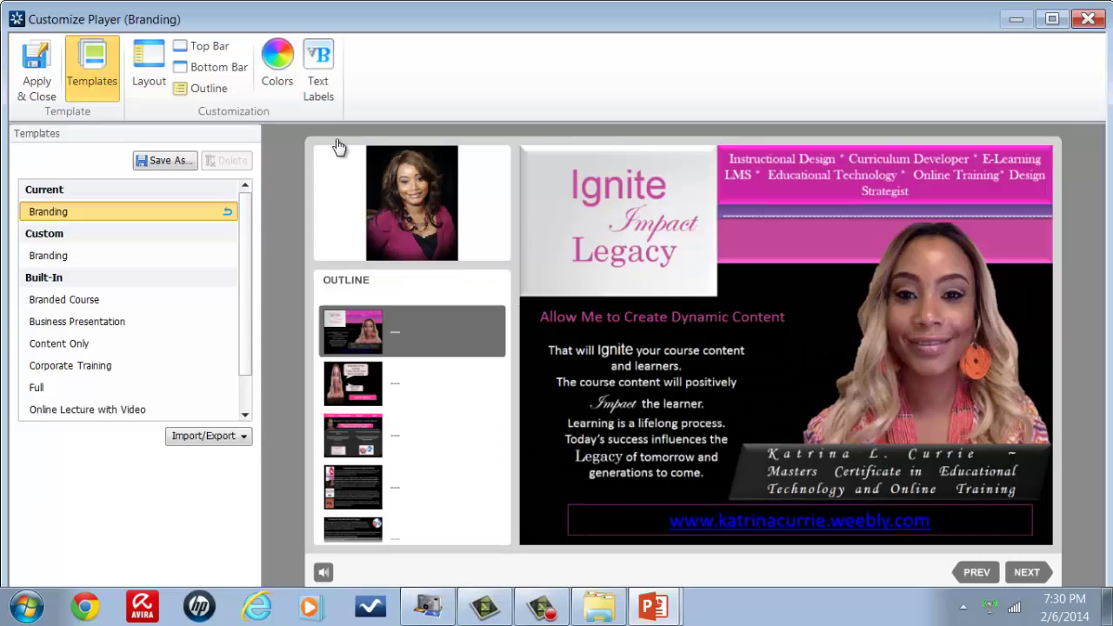
click(43, 80)
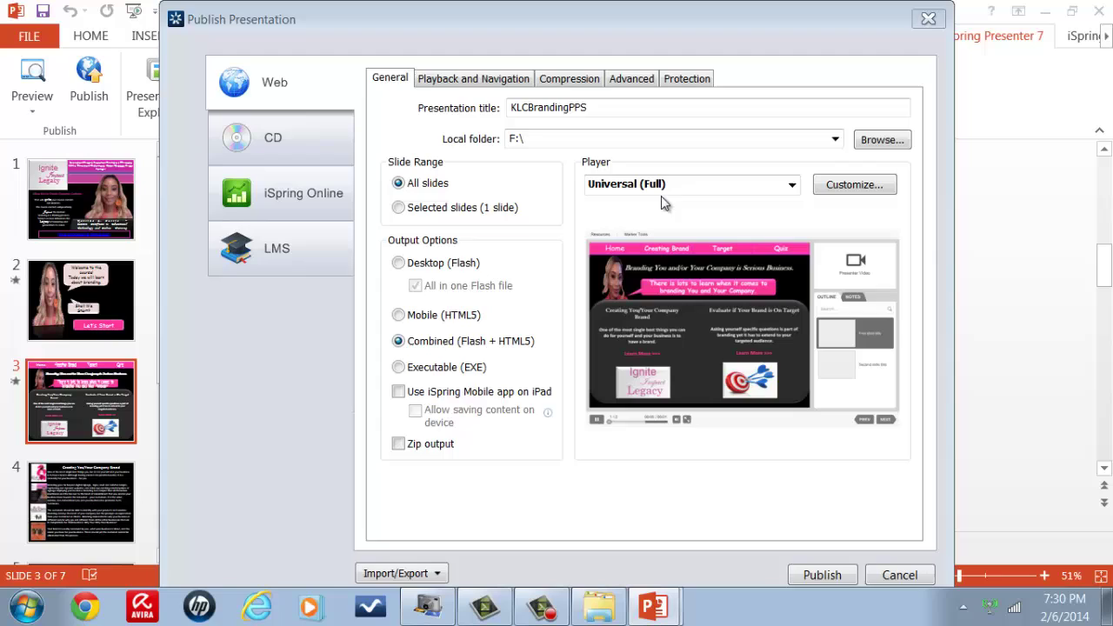
Step: Publish KLCBrandingPPS with the Universal (Branding) player to open its preview
click(808, 581)
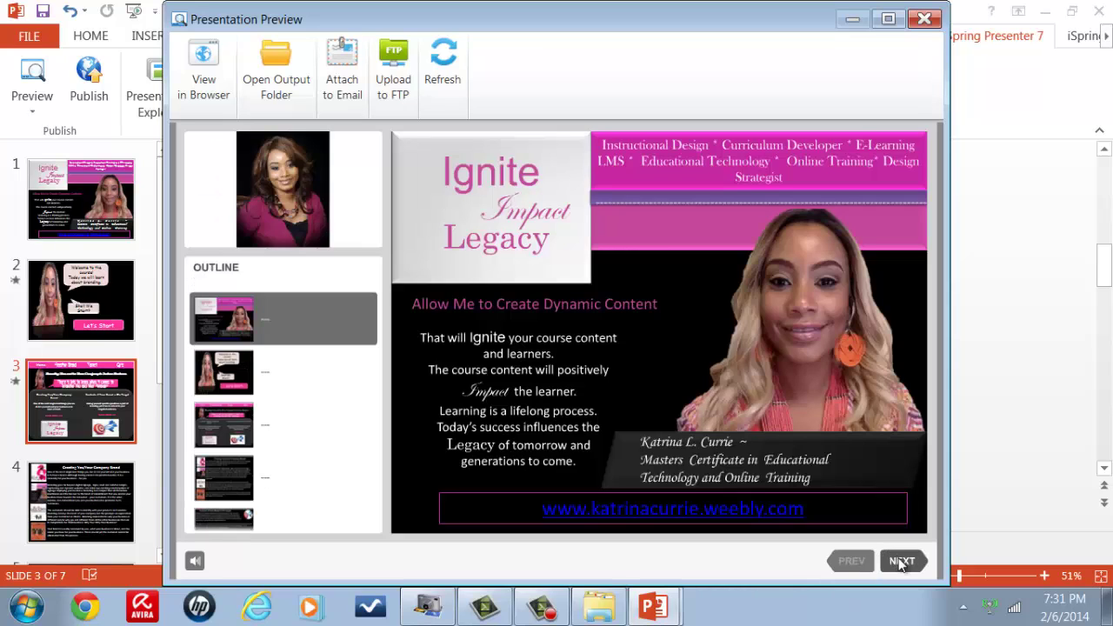
Step: Page the preview from the welcome slide through the branding slides and Quiz 1 to the closing thanks slide
click(901, 562)
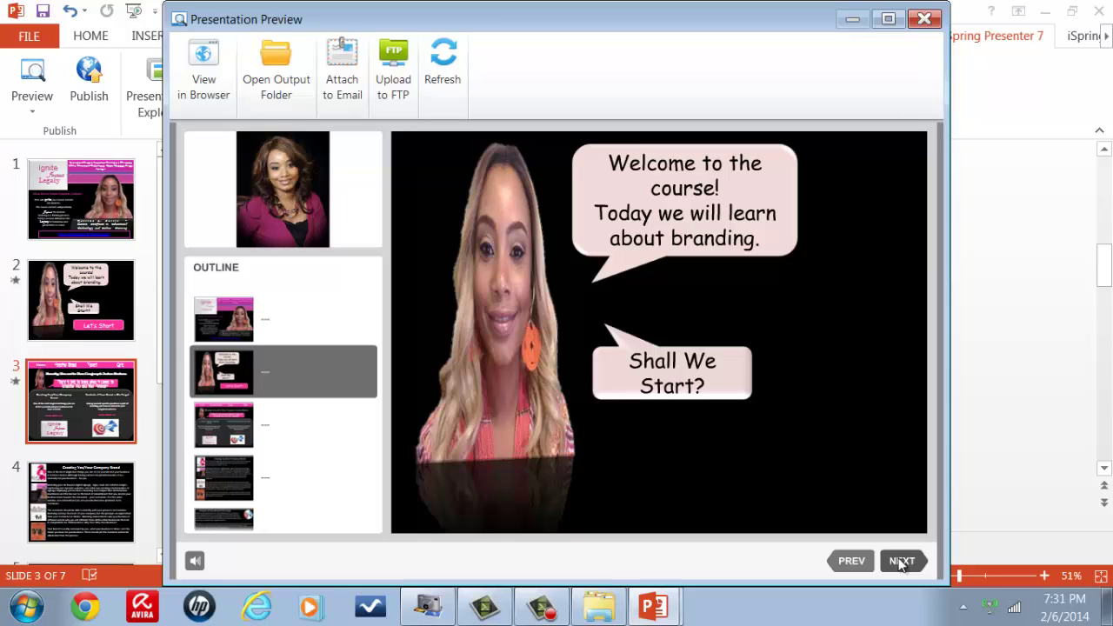
click(900, 562)
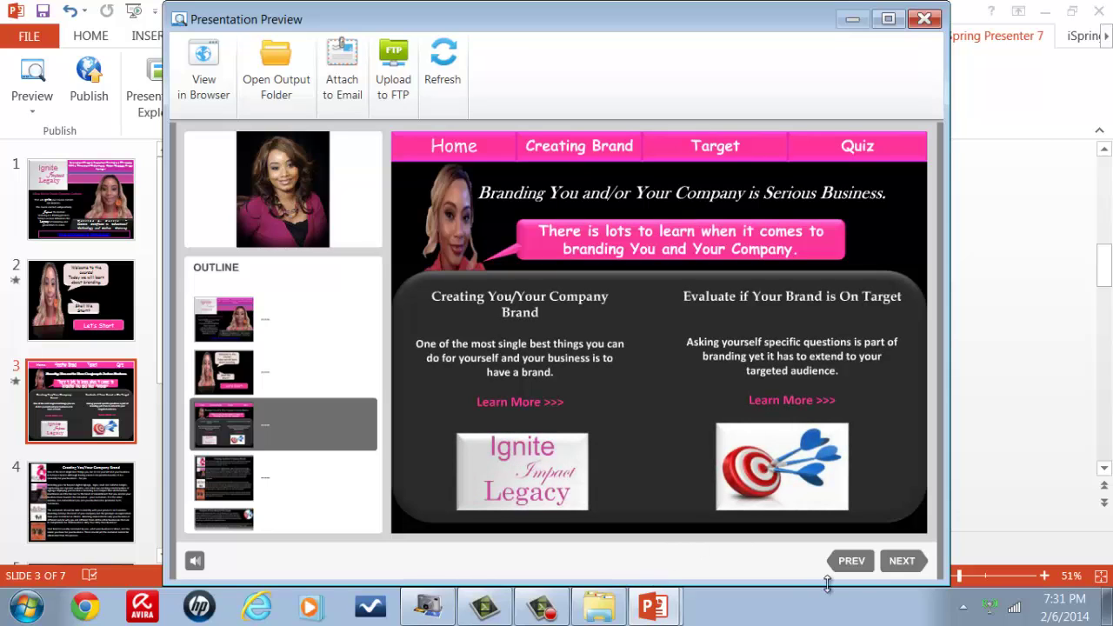
click(901, 561)
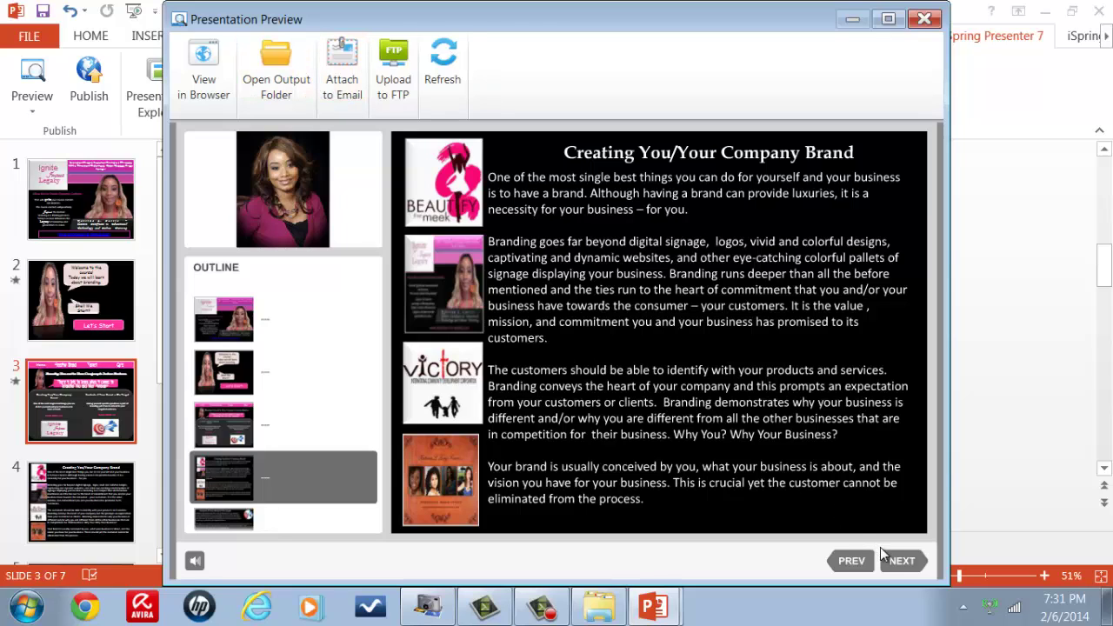
click(901, 561)
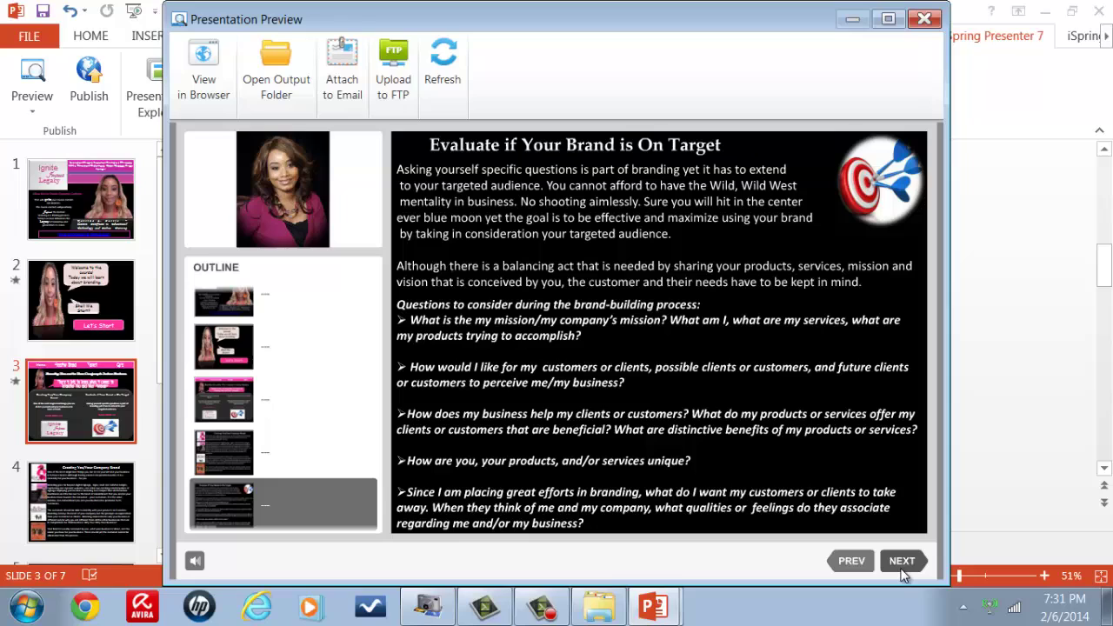
click(901, 561)
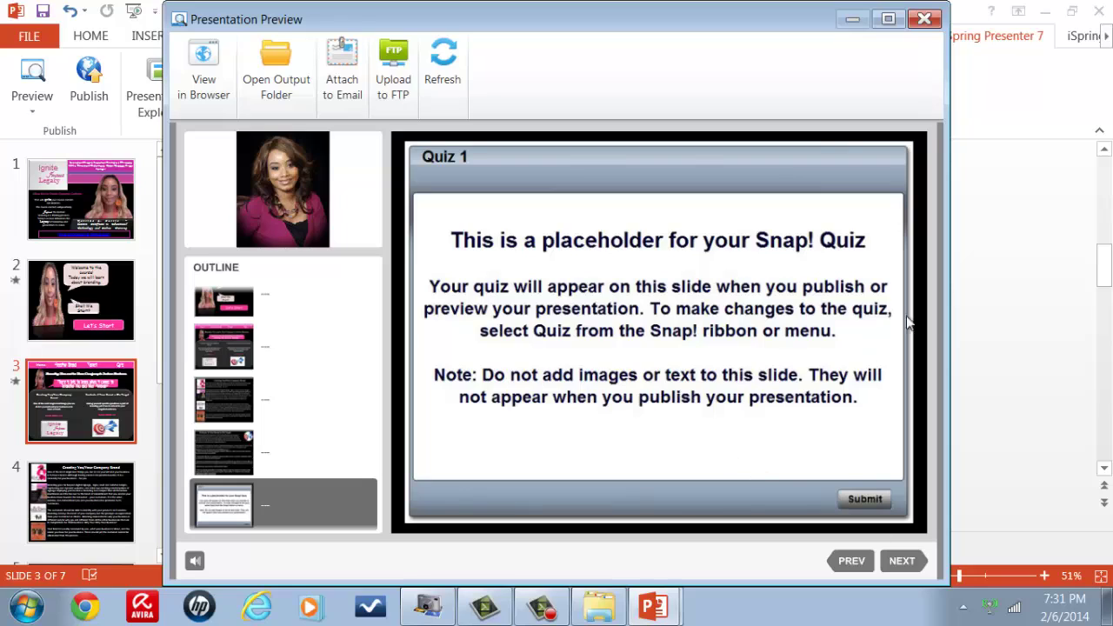
click(904, 560)
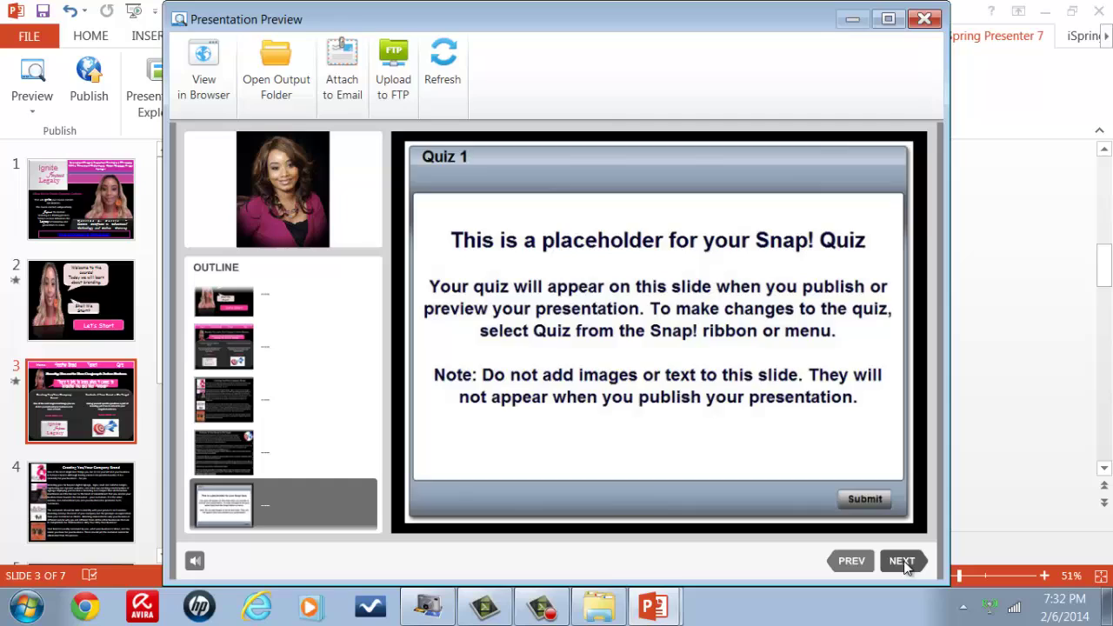